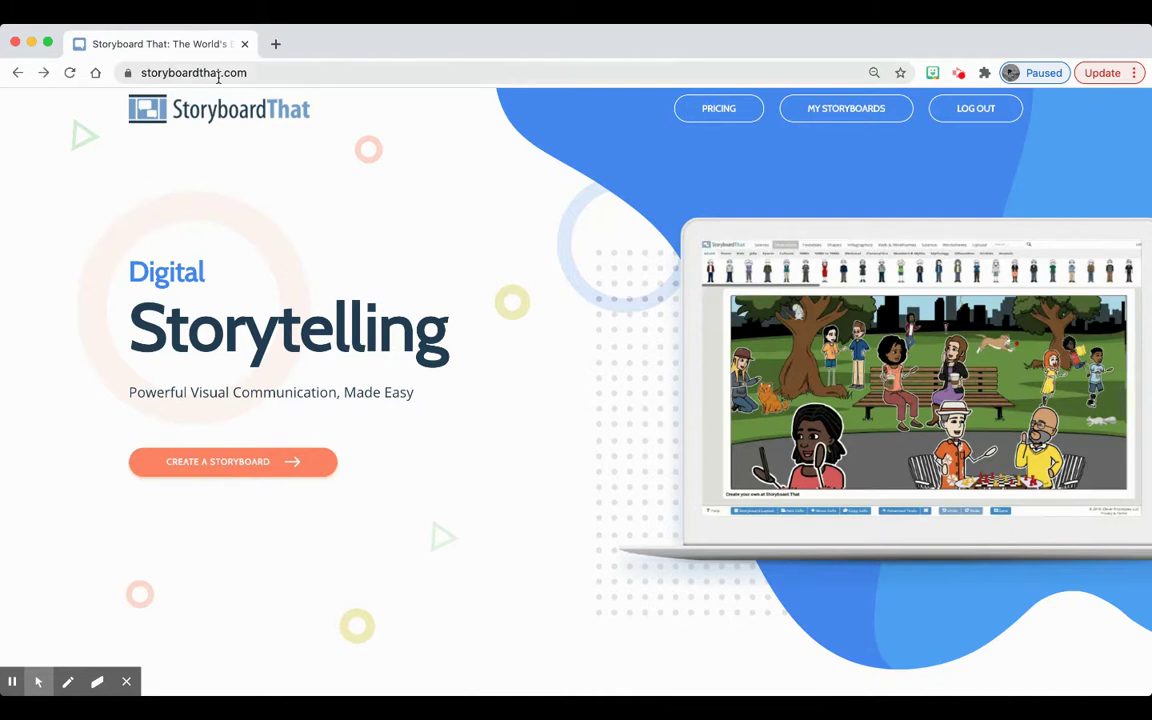
Create a new storyboard and set its traditional cell layout to 5 rows and 3 columns
click(273, 467)
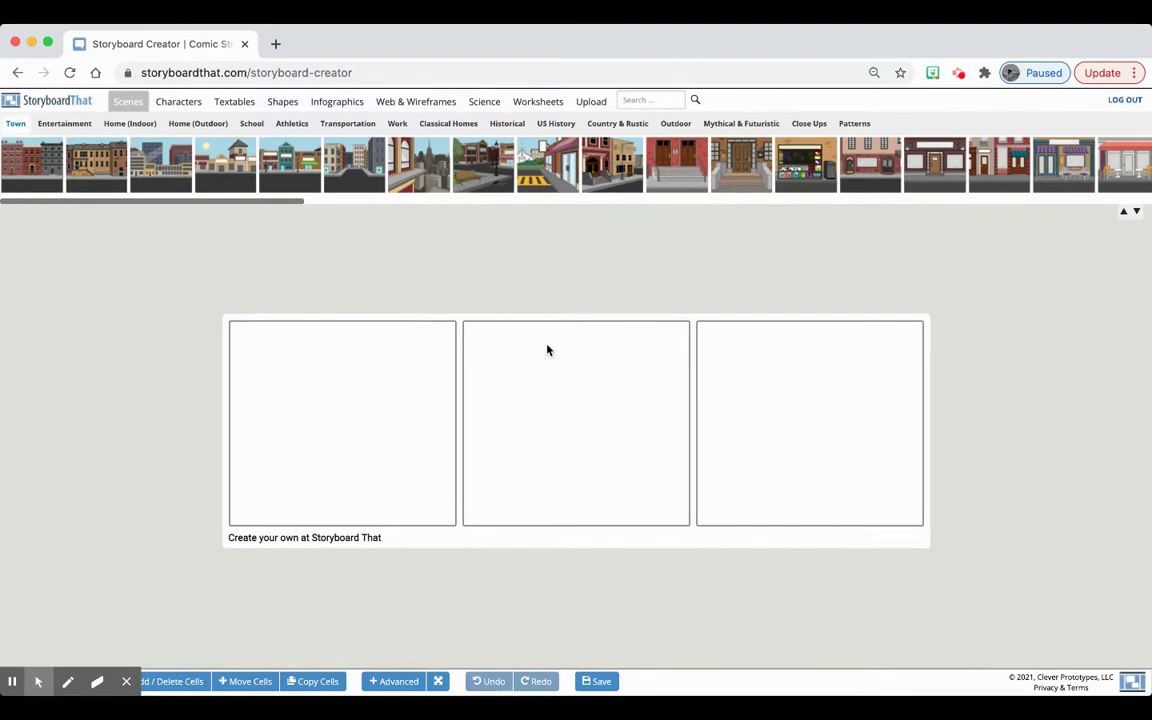
click(126, 679)
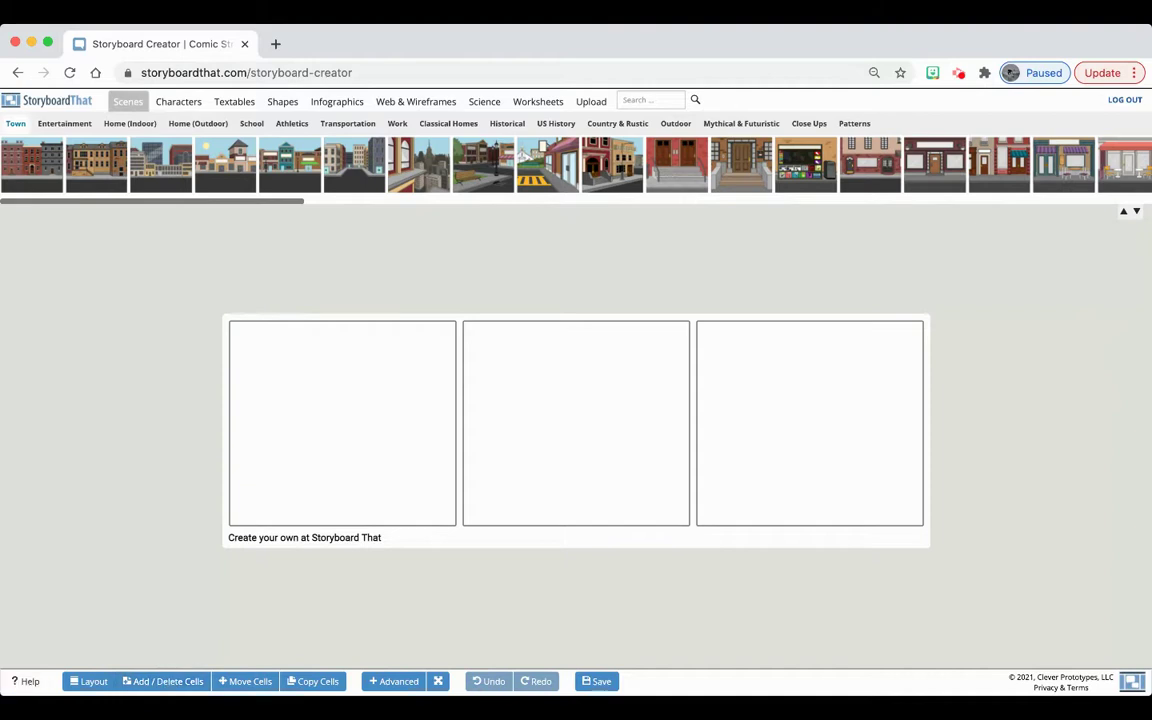
click(165, 681)
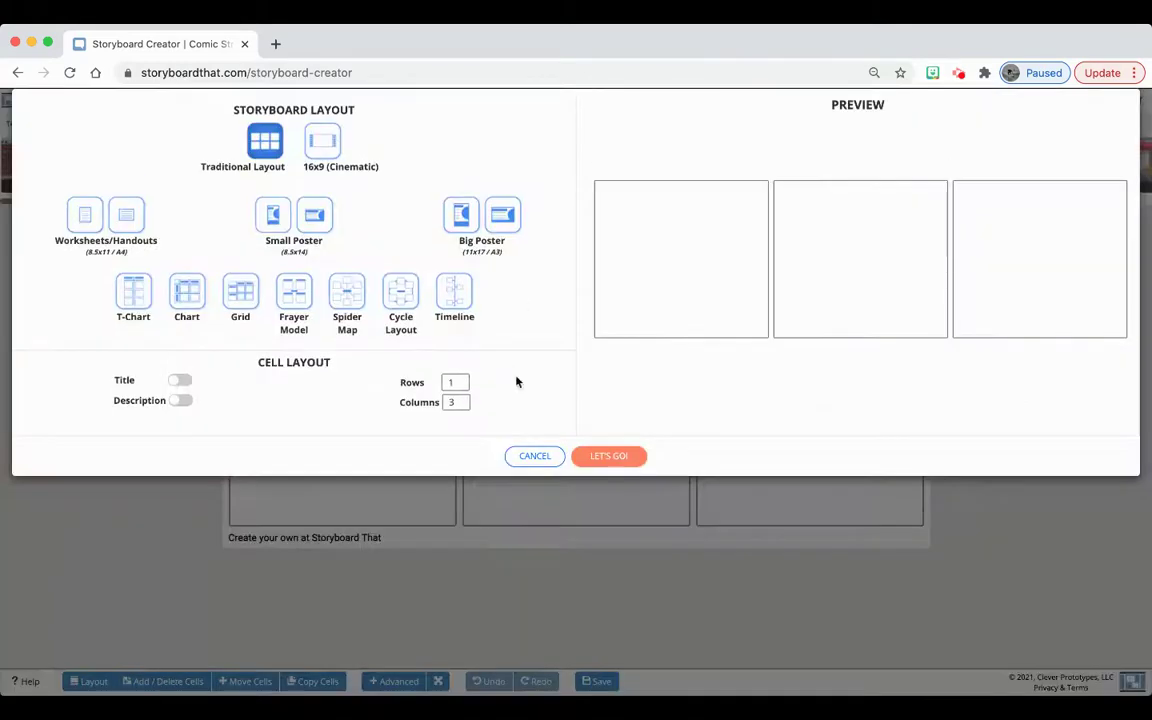
click(463, 380)
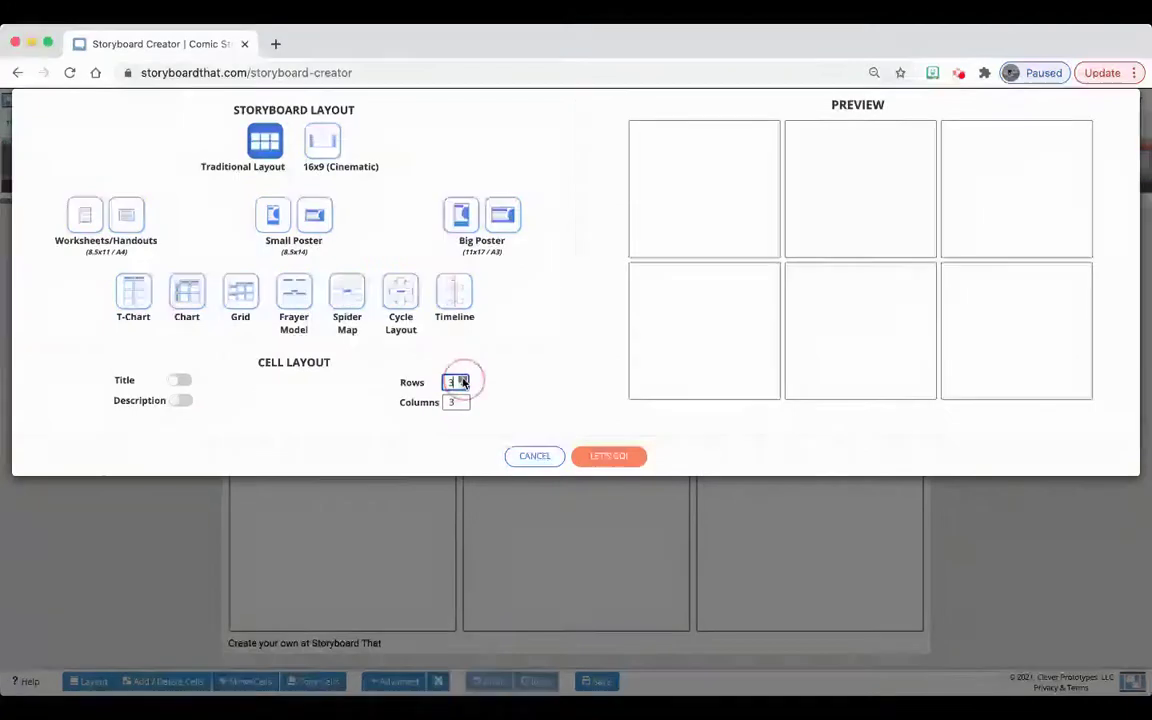
click(463, 380)
click(463, 380)
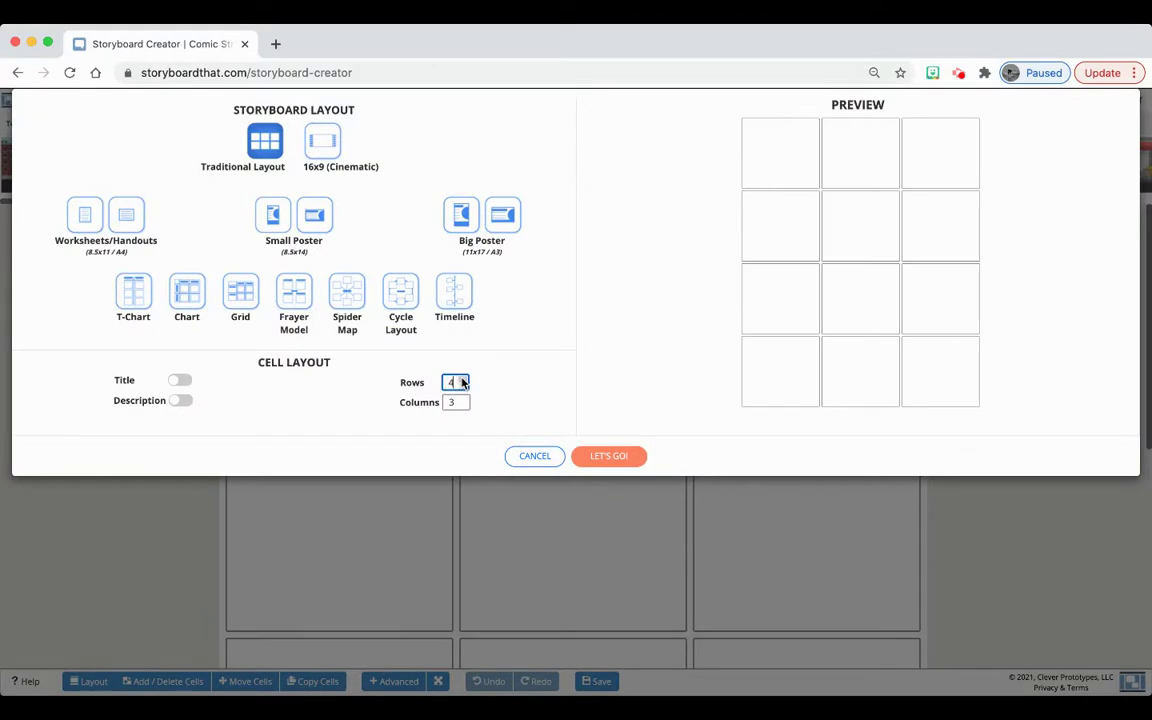
click(463, 380)
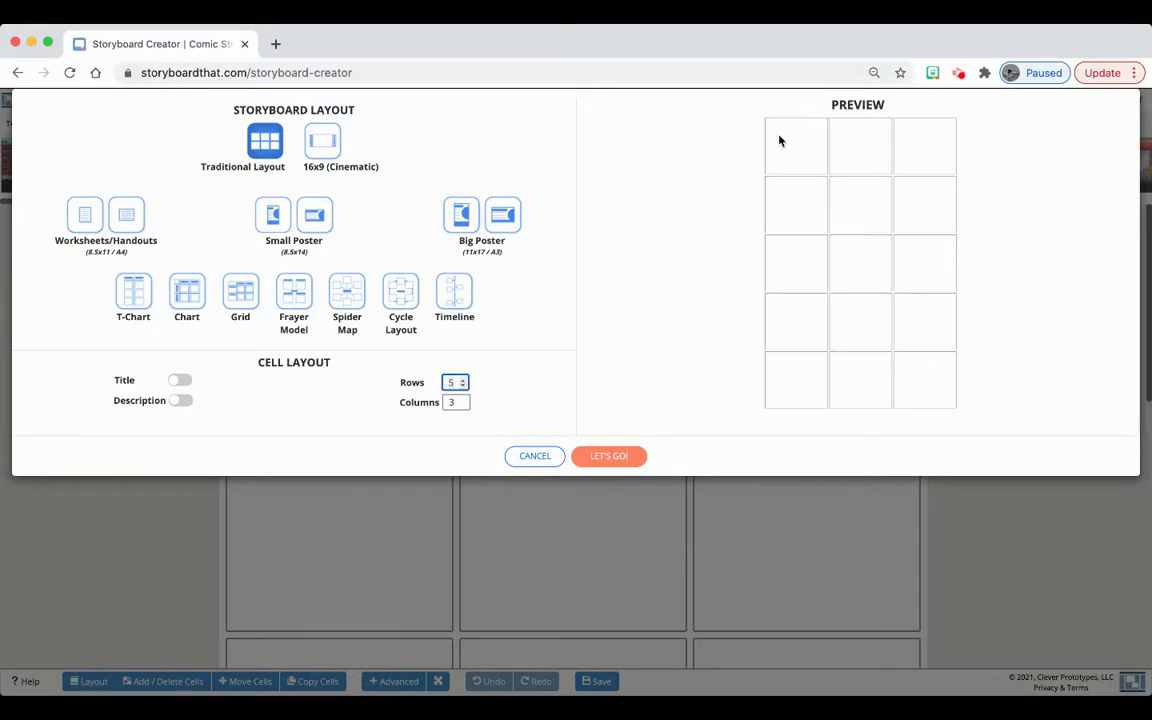
click(625, 458)
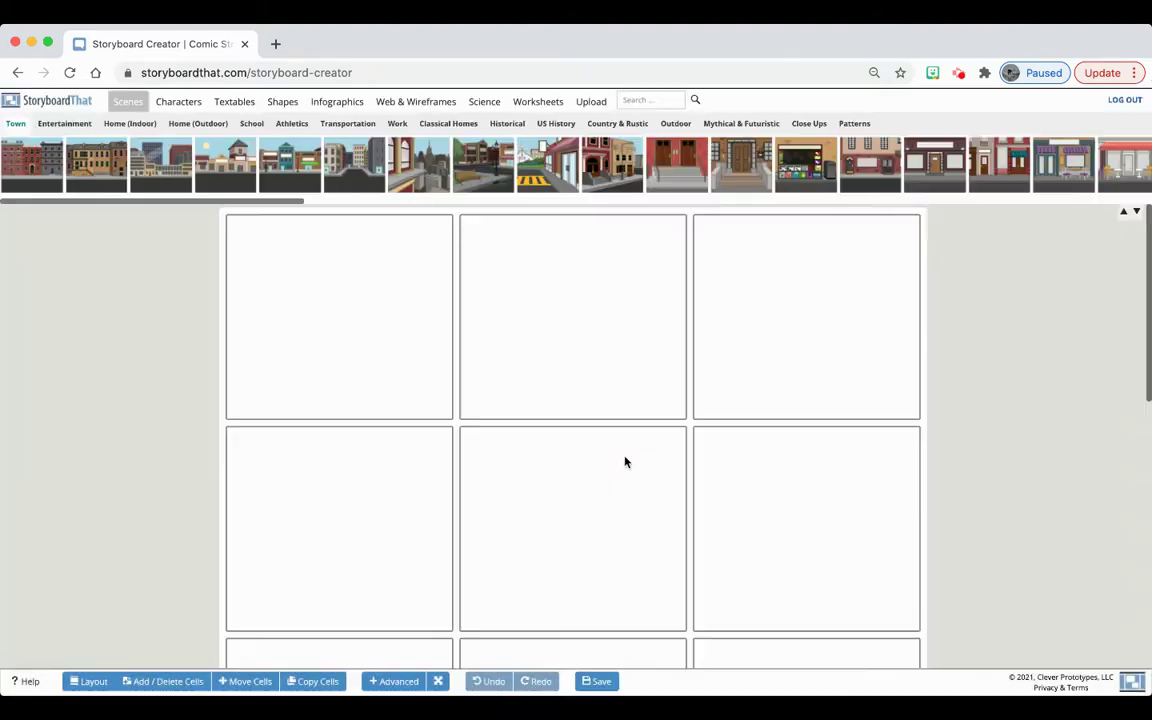
scroll(625, 462, down, 3)
scroll(625, 462, down, 2)
scroll(625, 462, up, 5)
scroll(491, 350, down, 5)
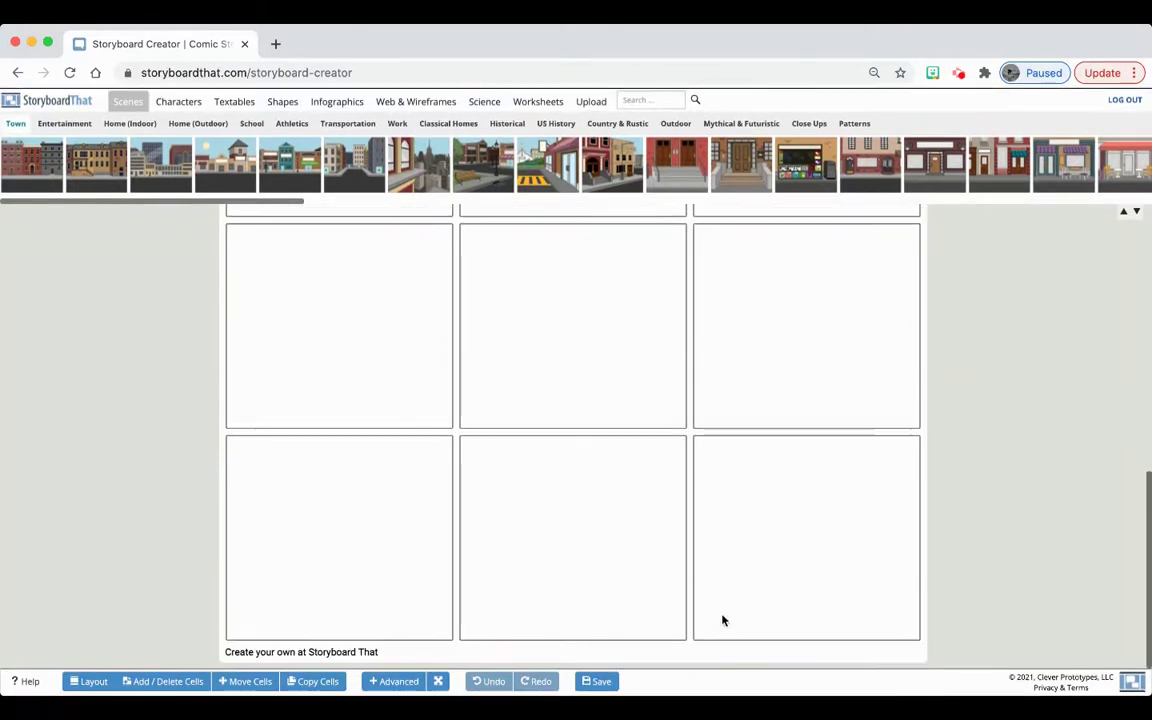
scroll(720, 620, up, 5)
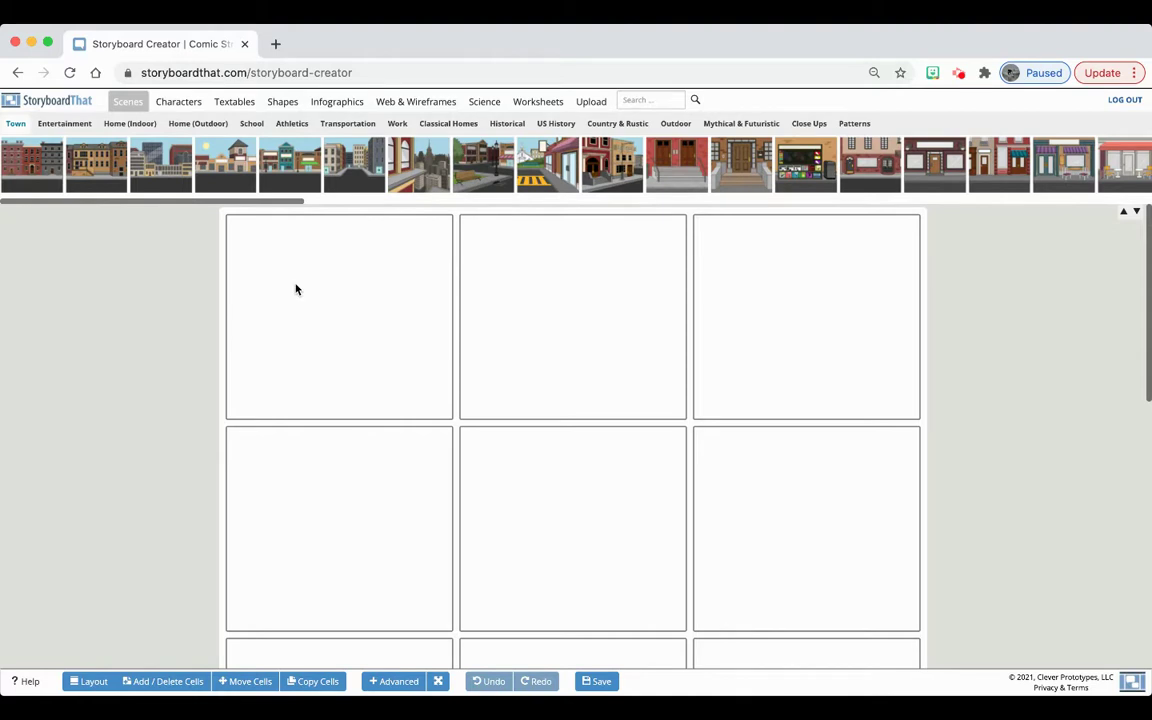
Place the Town scene with three brick row houses in the first cell so that it fills the cell
drag(242, 203, 153, 232)
scroll(368, 320, down, 2)
scroll(368, 320, down, 5)
scroll(368, 319, up, 10)
click(433, 413)
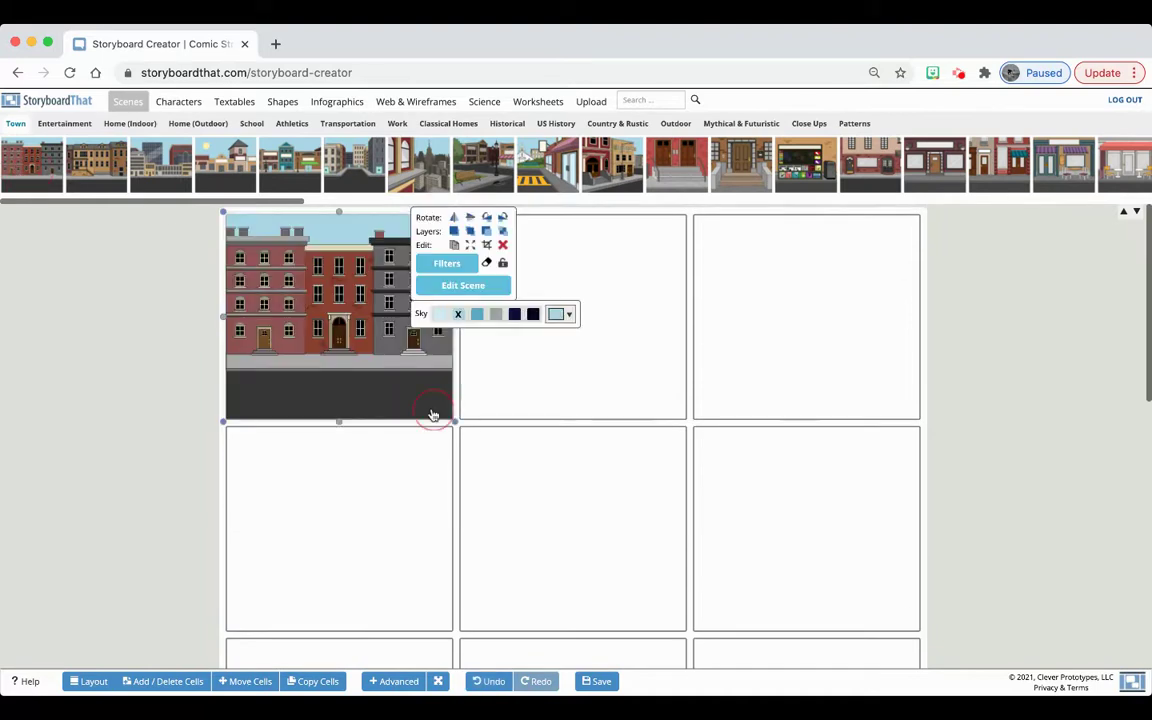
click(336, 401)
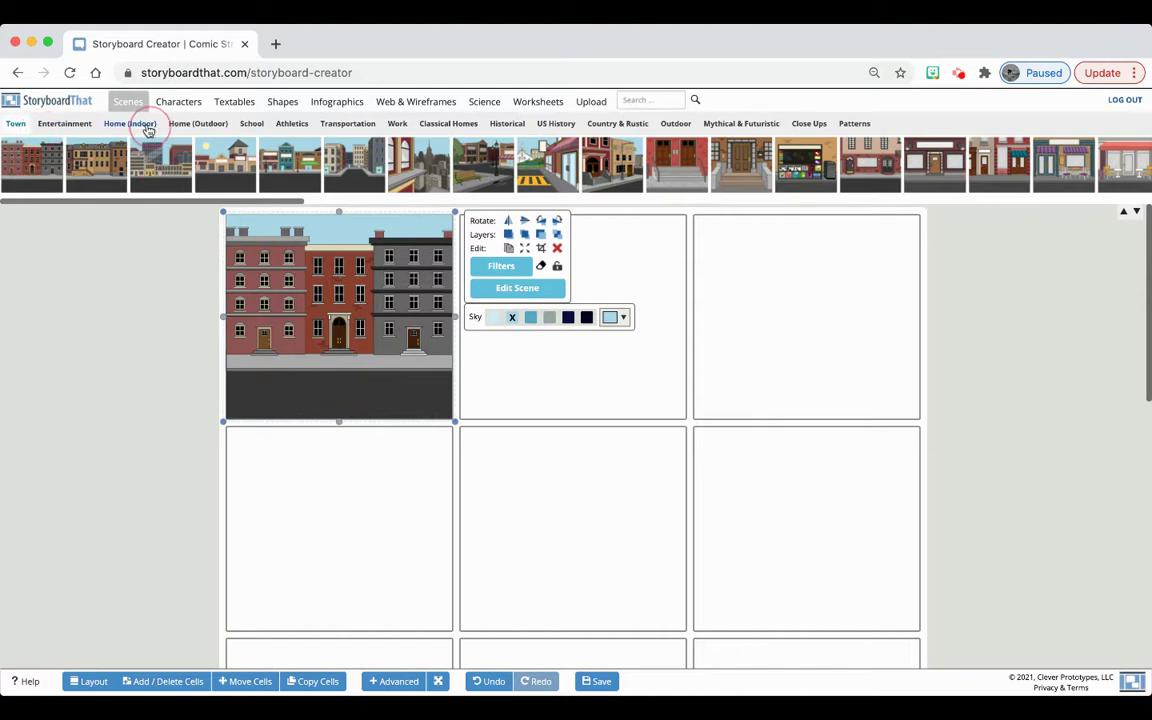
Browse the Home (Indoor), Country & Rustic, Town and Entertainment scene collections
click(142, 125)
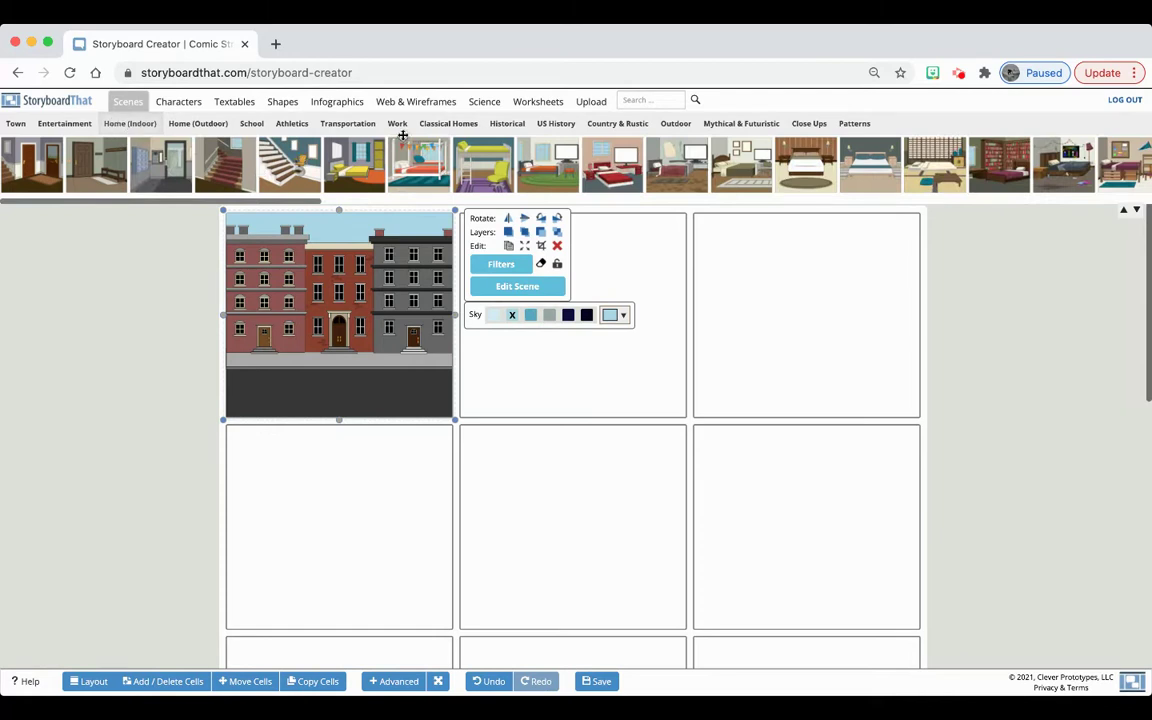
click(632, 122)
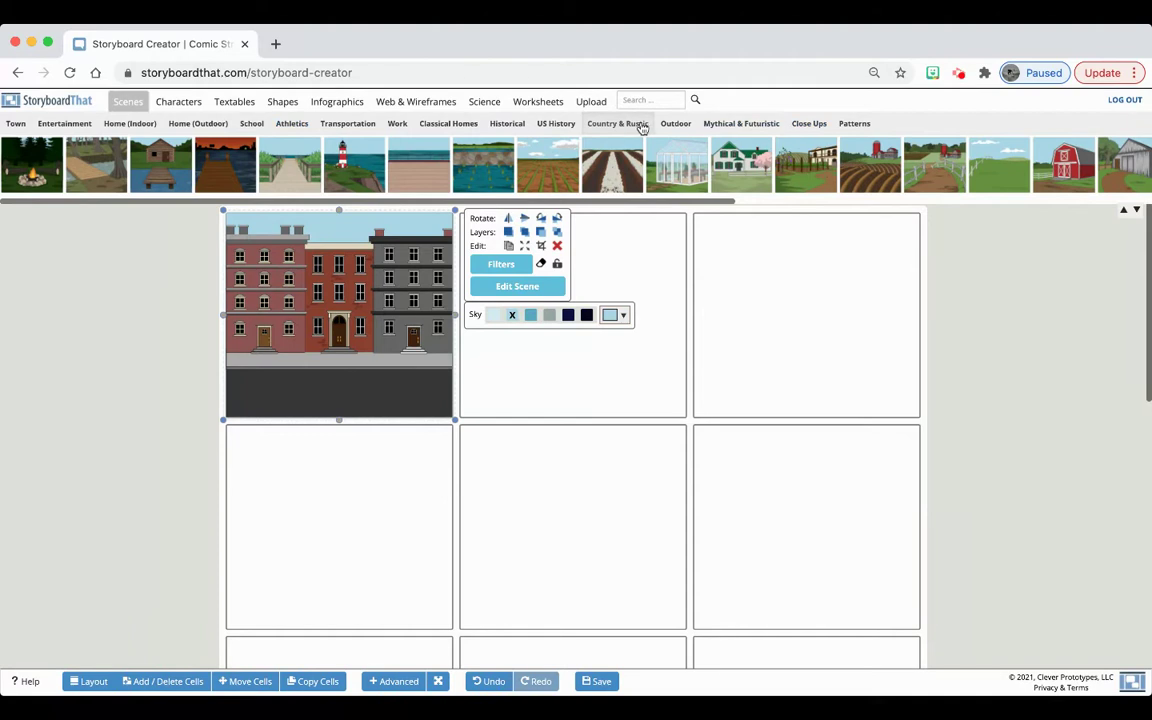
click(15, 124)
click(60, 123)
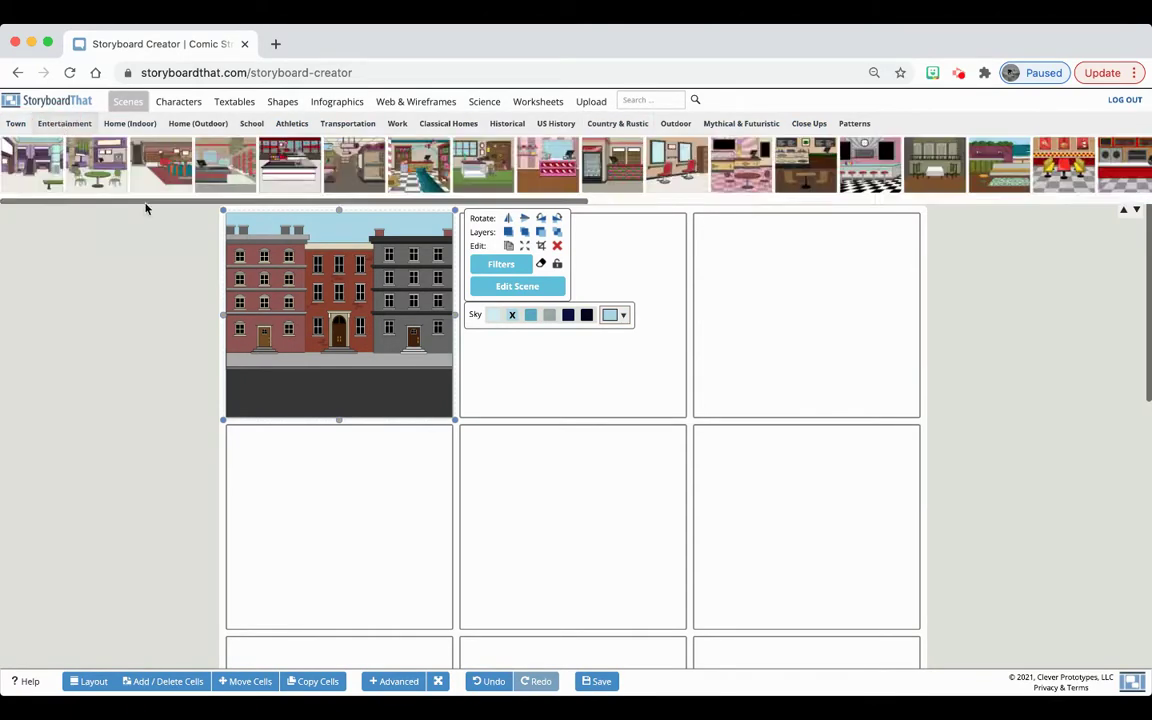
click(148, 209)
drag(188, 203, 121, 195)
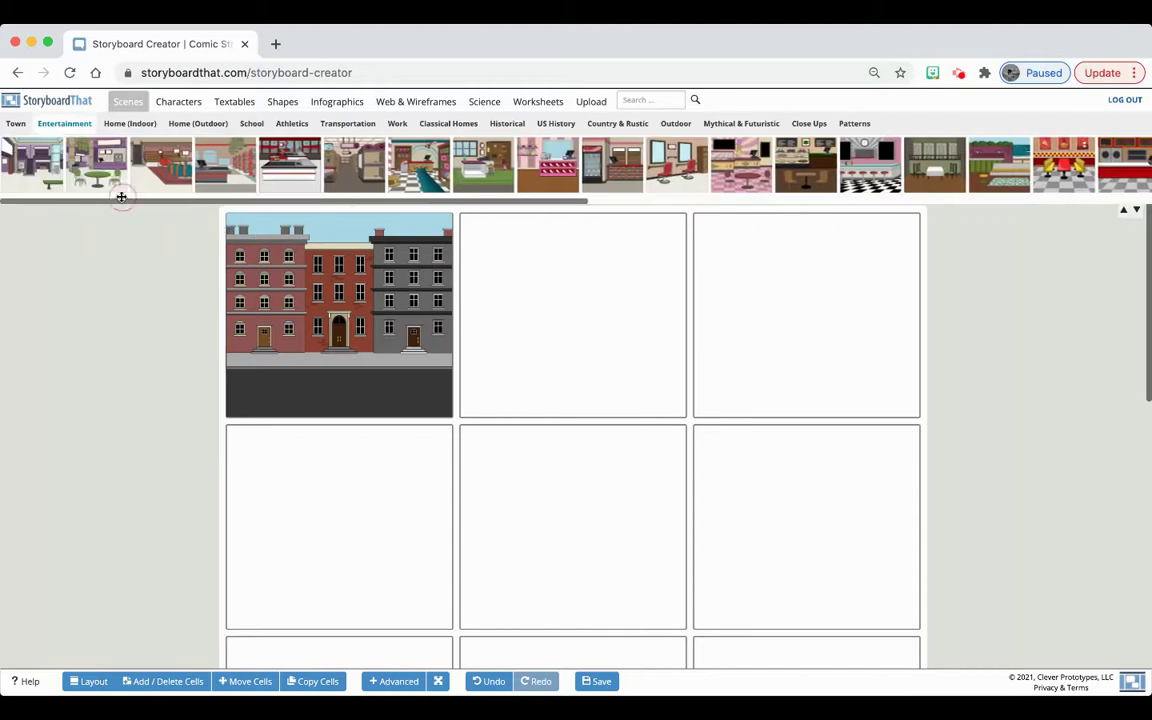
Edit the row-house scene to Day Time with Snow weather and the lightest blue sky
click(338, 349)
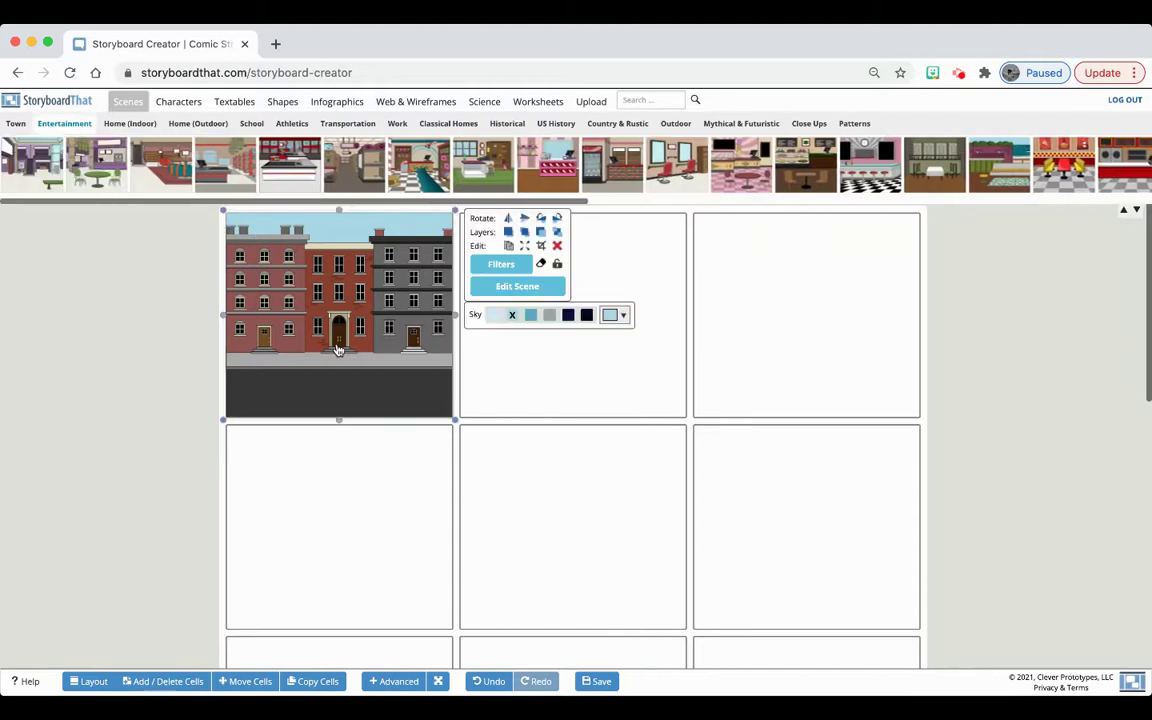
click(549, 288)
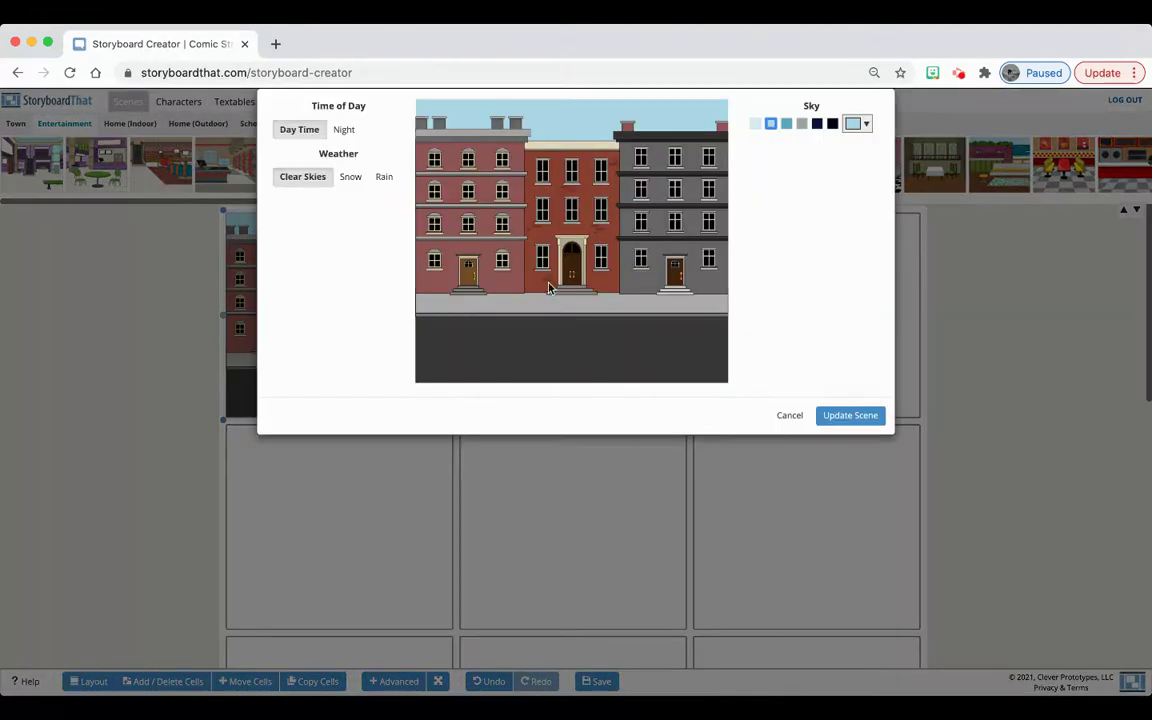
click(347, 176)
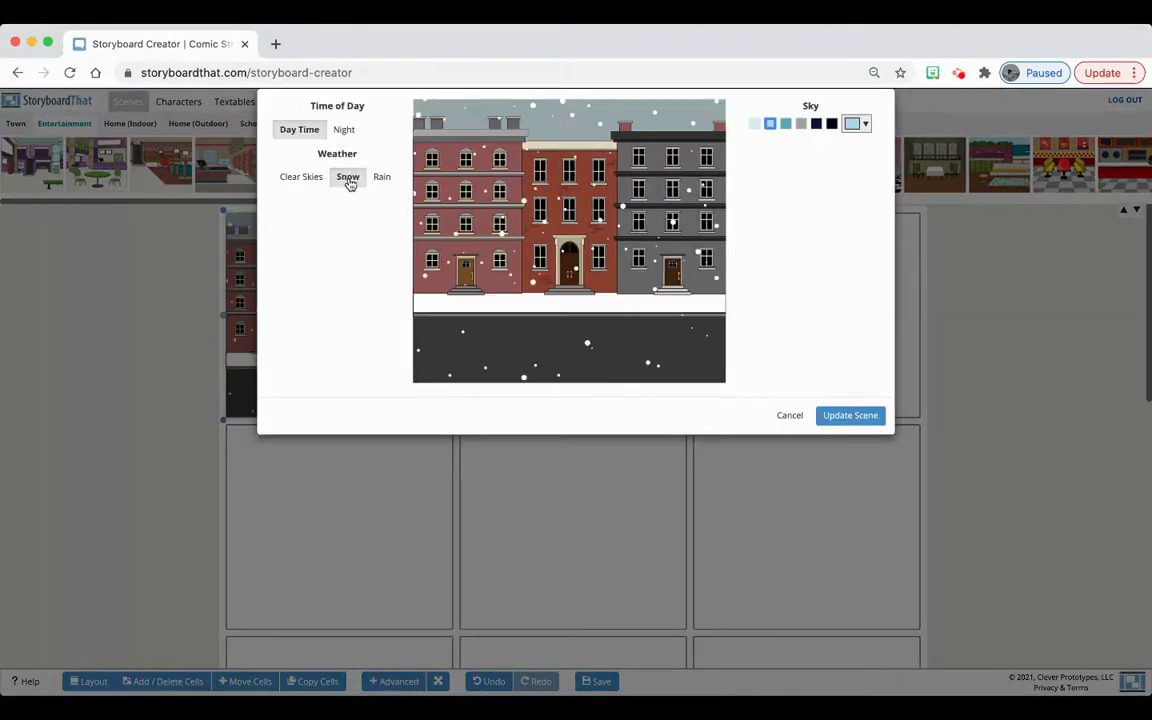
click(343, 129)
click(295, 130)
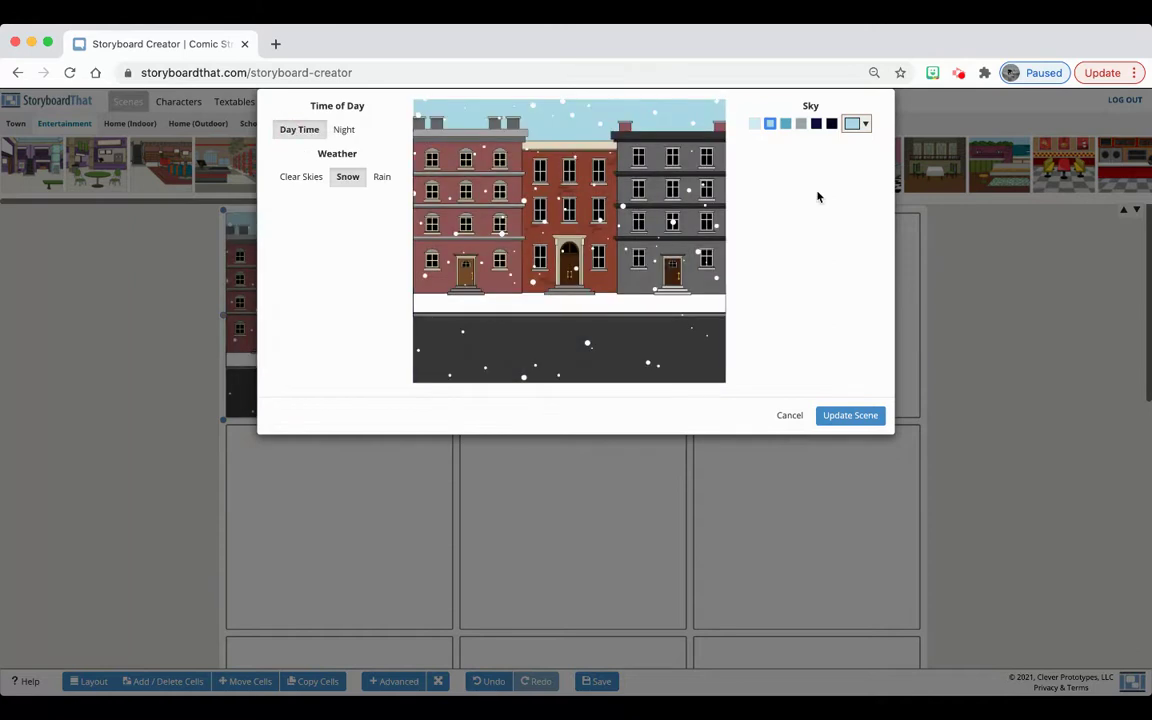
click(755, 124)
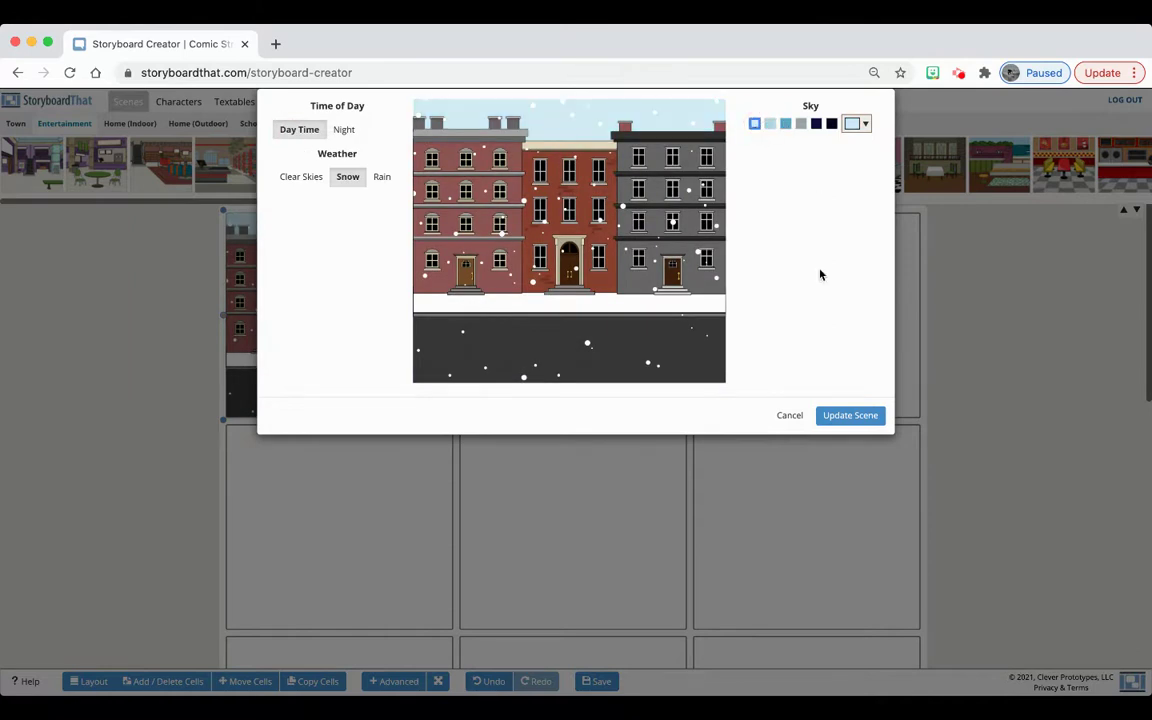
click(850, 416)
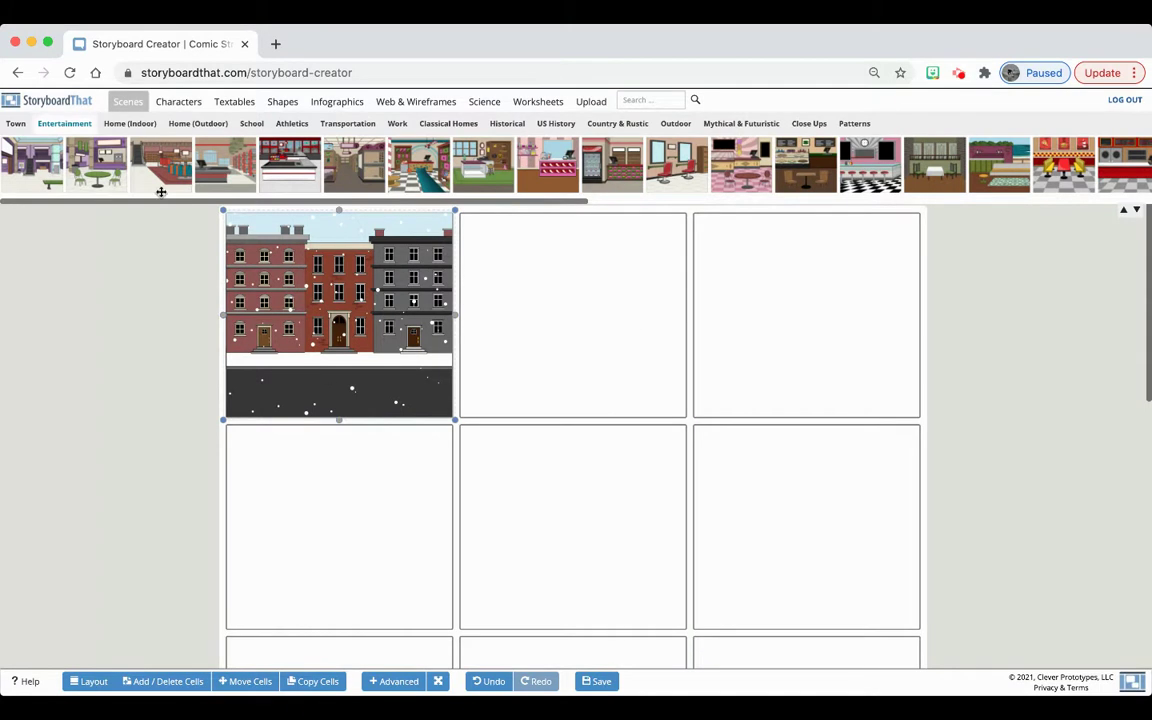
Add the teen character in the black hoodie to the street in the first cell
click(190, 102)
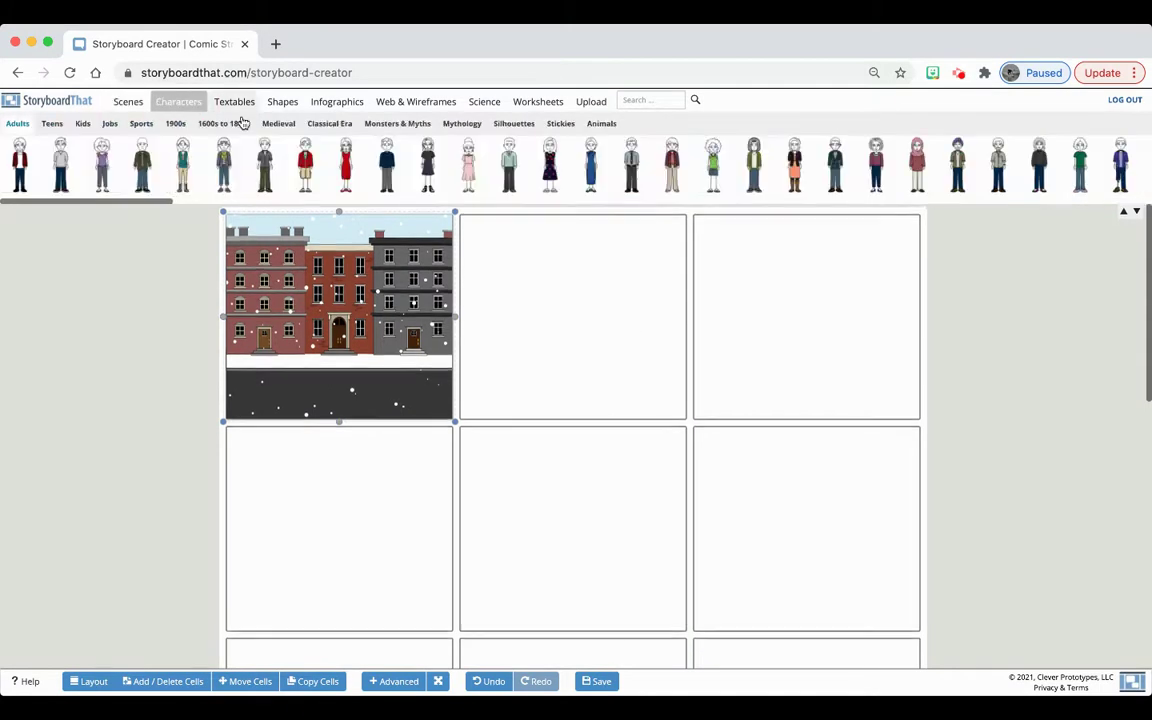
click(52, 123)
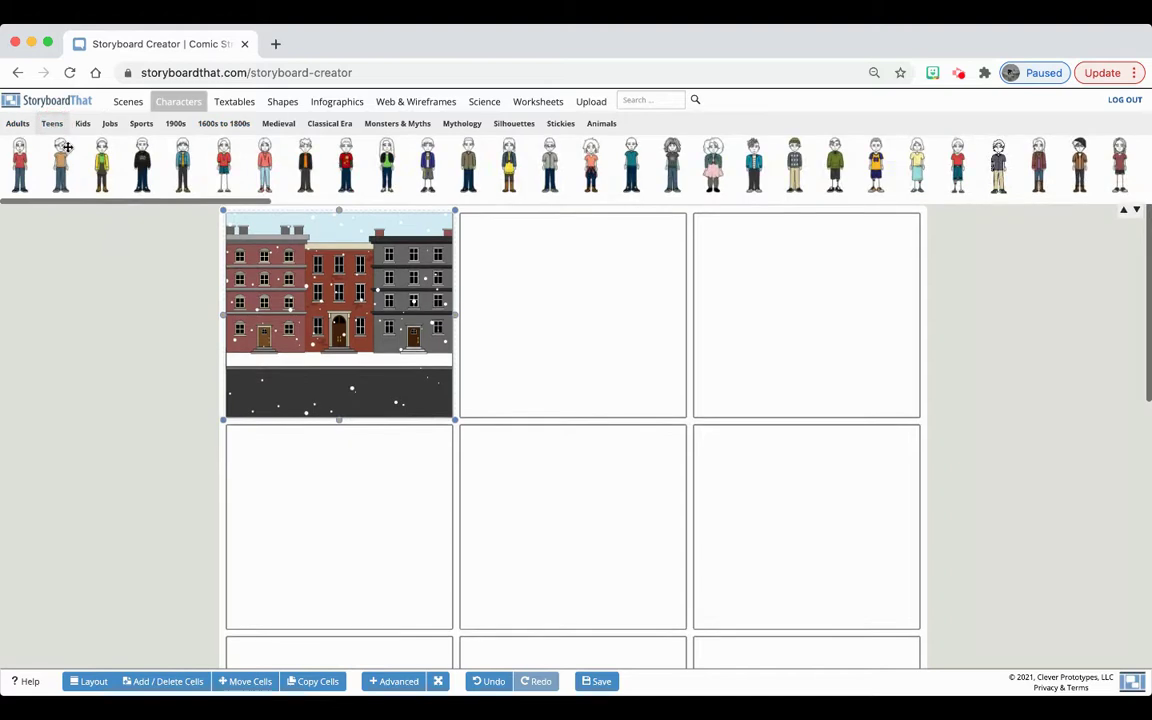
drag(224, 203, 708, 189)
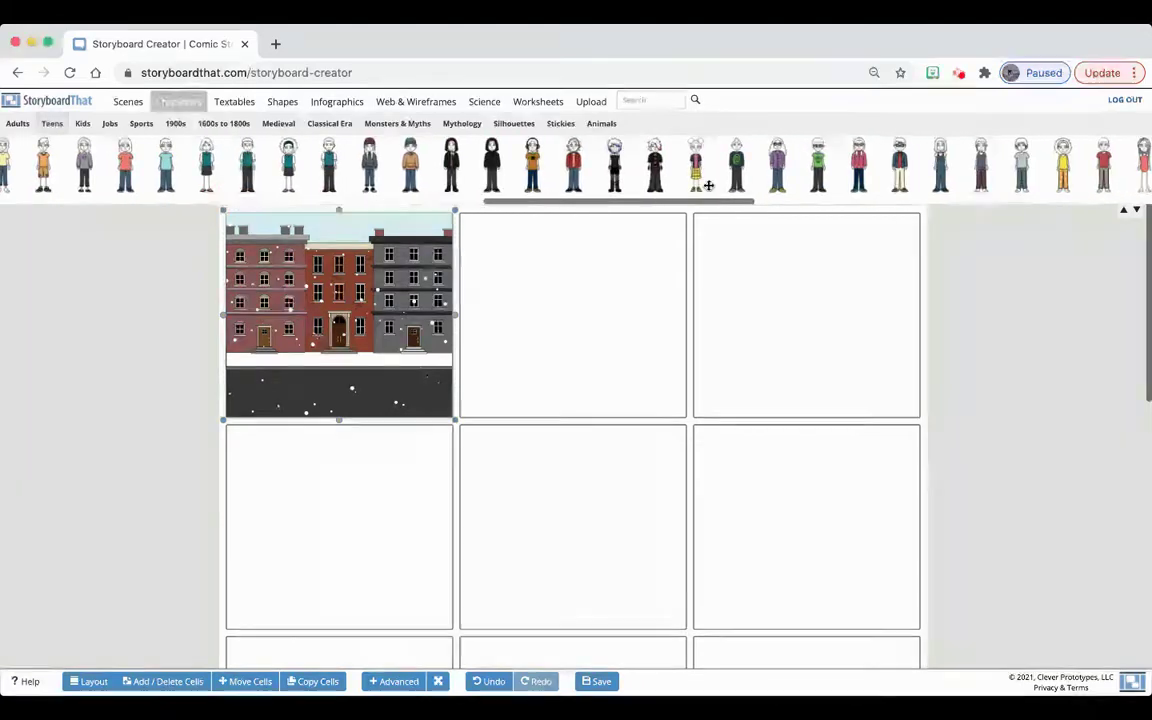
drag(491, 165, 376, 392)
click(458, 440)
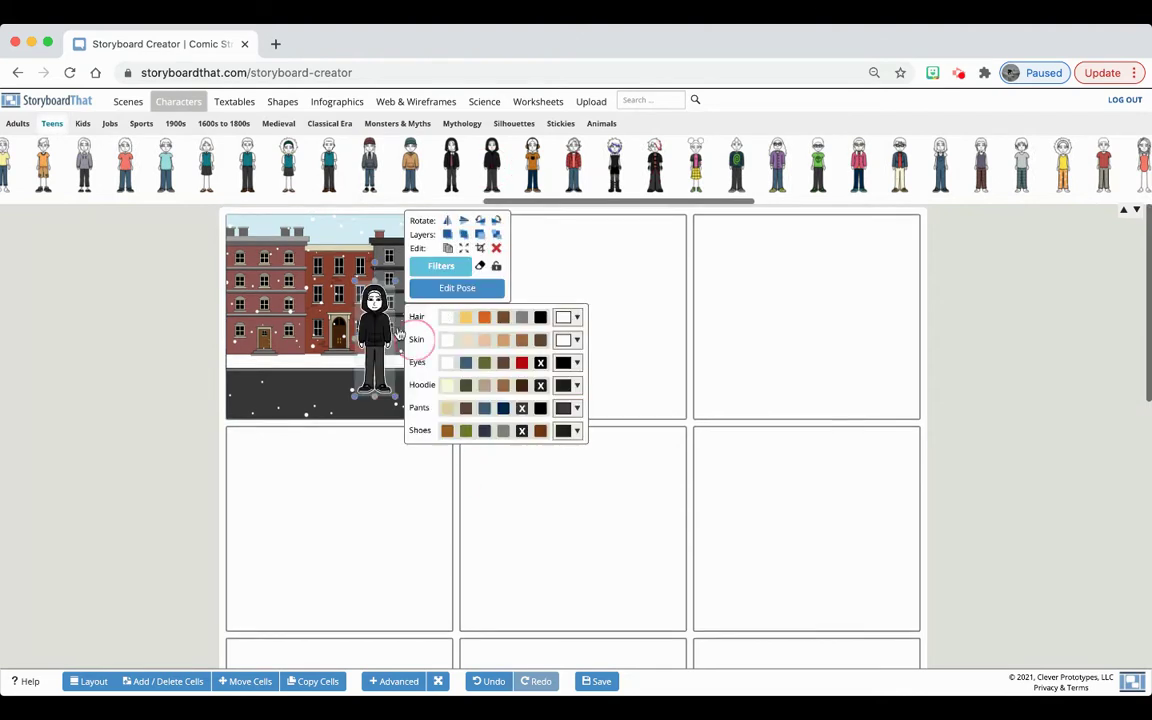
Recolour the hooded character with orange hair, fair skin, blue eyes, a light taupe hoodie, tan pants and brown shoes
click(481, 308)
click(465, 362)
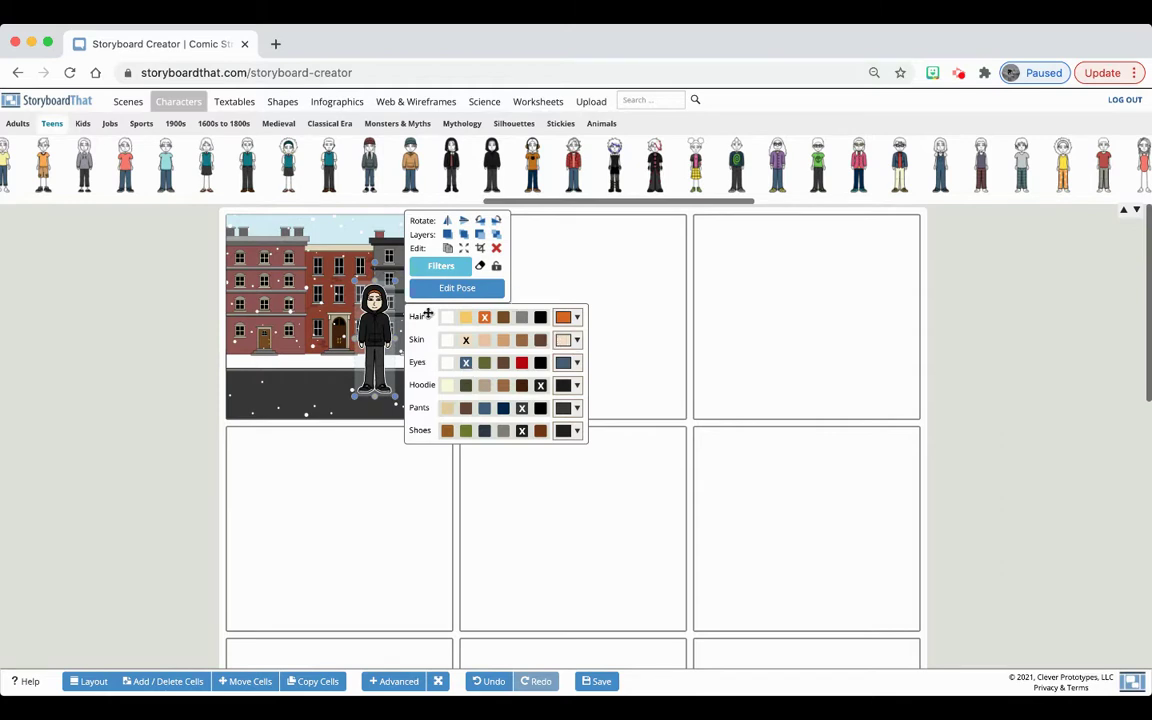
click(484, 386)
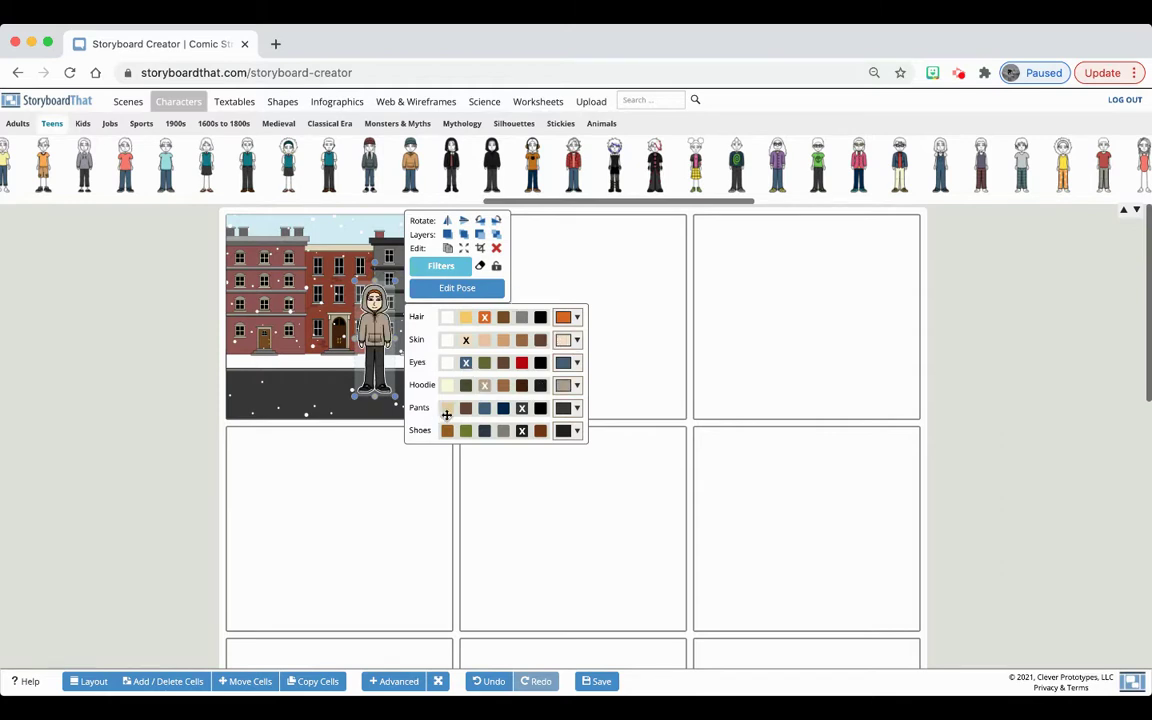
click(447, 409)
click(446, 432)
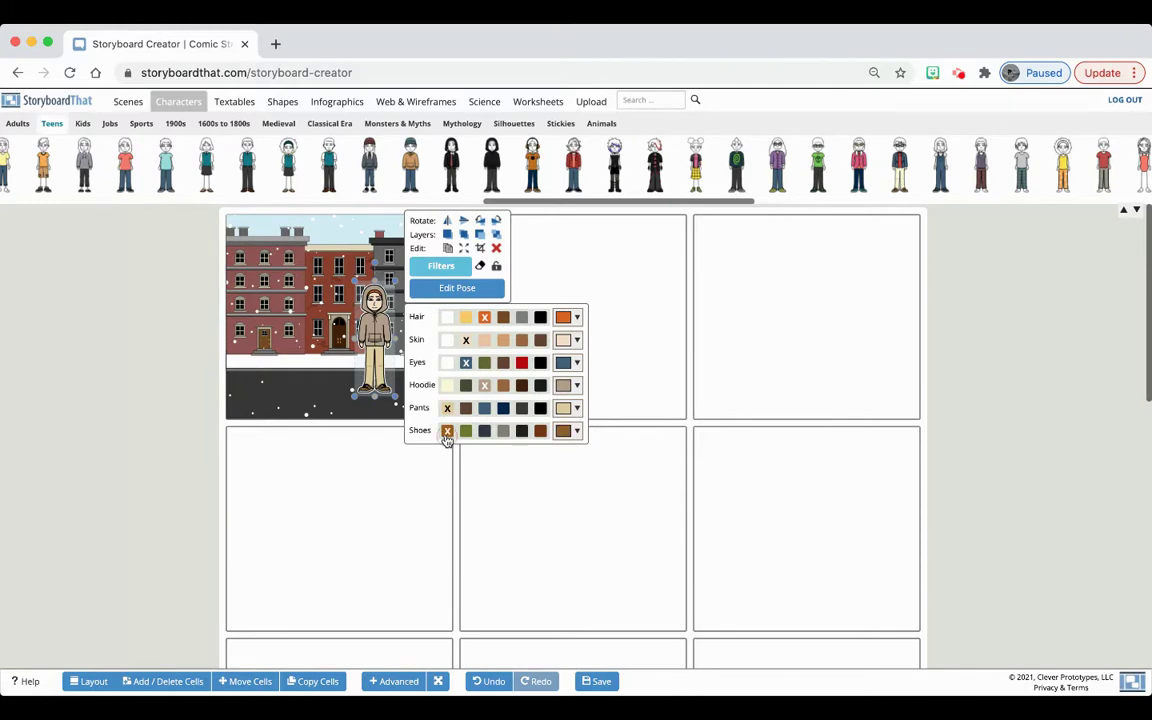
Move the hooded character to the left side of the first cell's street scene
click(290, 290)
click(372, 330)
drag(372, 330, 270, 336)
Edit the character's pose to give it an angry, frowning expression and both arms folded across the front
click(340, 287)
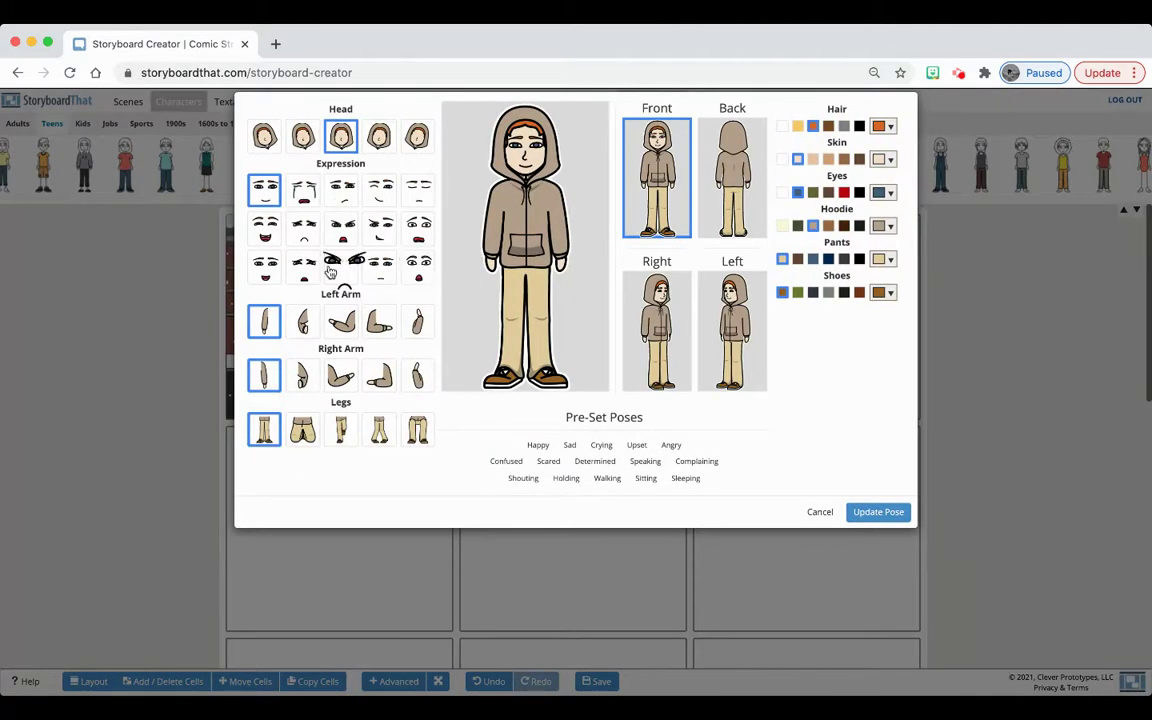
click(332, 269)
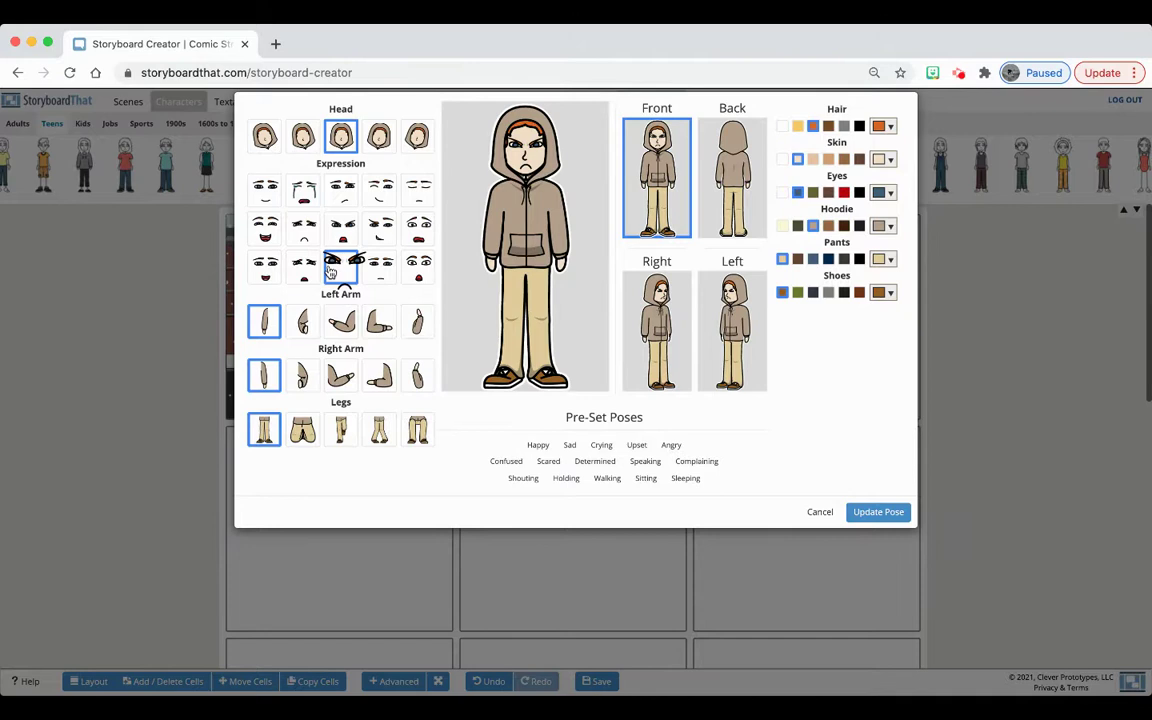
click(379, 321)
click(385, 376)
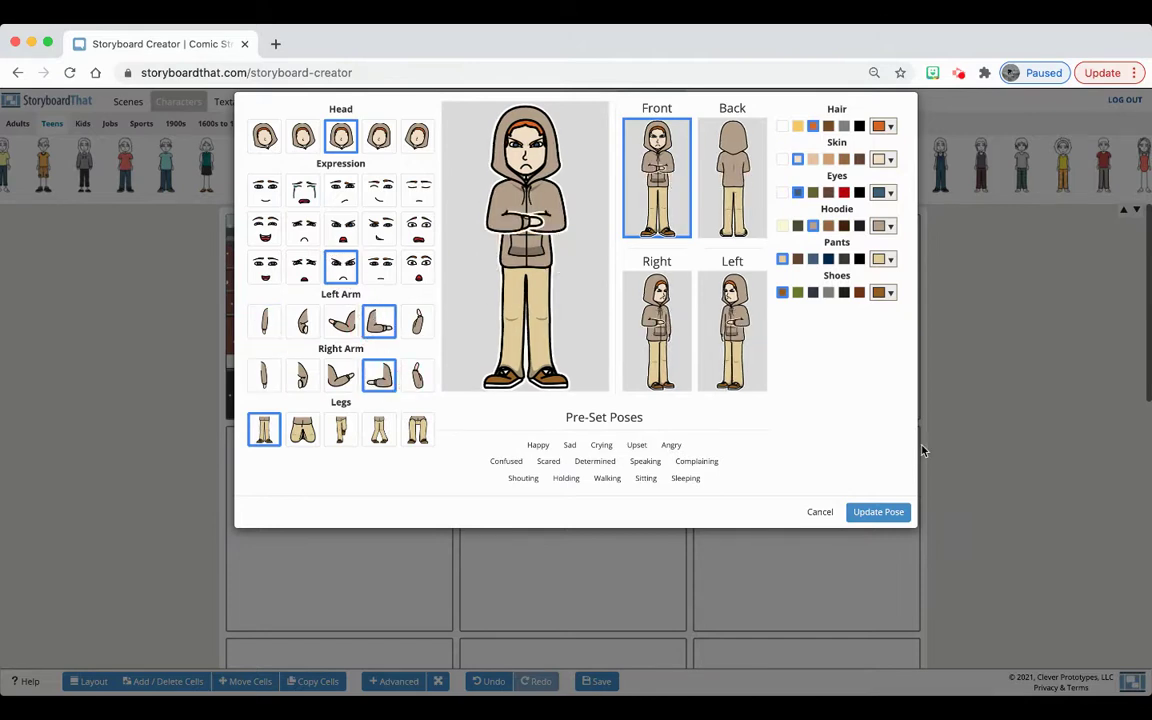
Turn the character to the Right view, set its right arm to the slightly bent position and update the pose
click(679, 327)
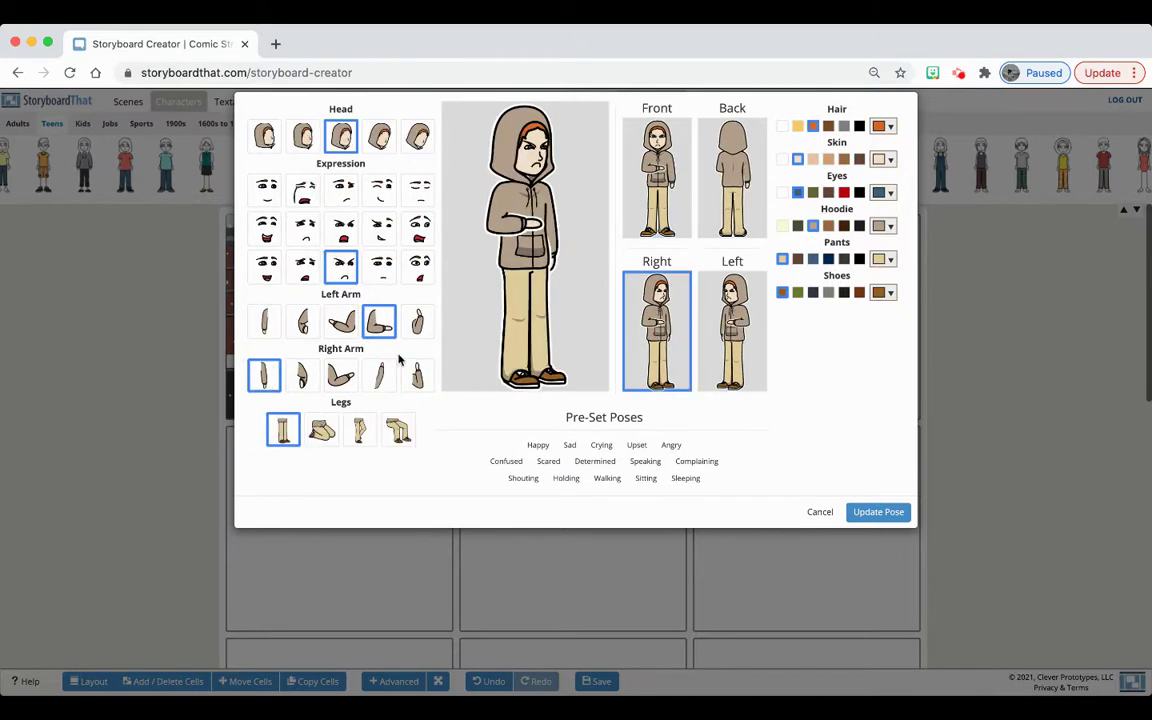
click(302, 375)
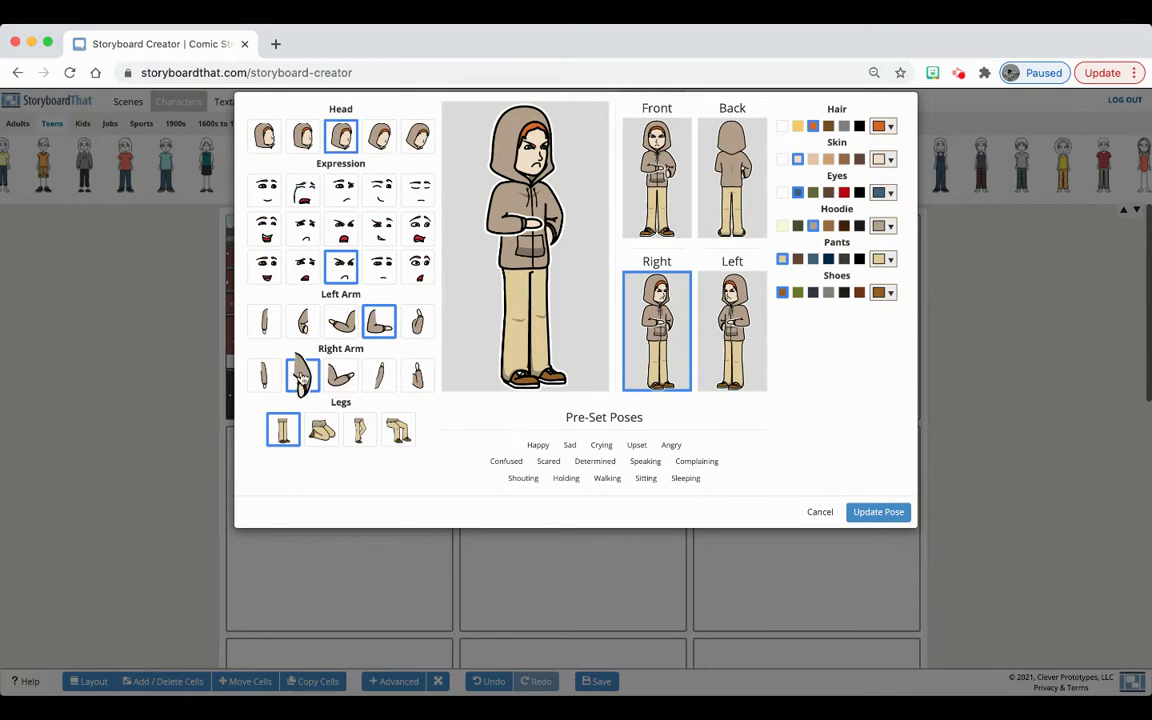
click(264, 375)
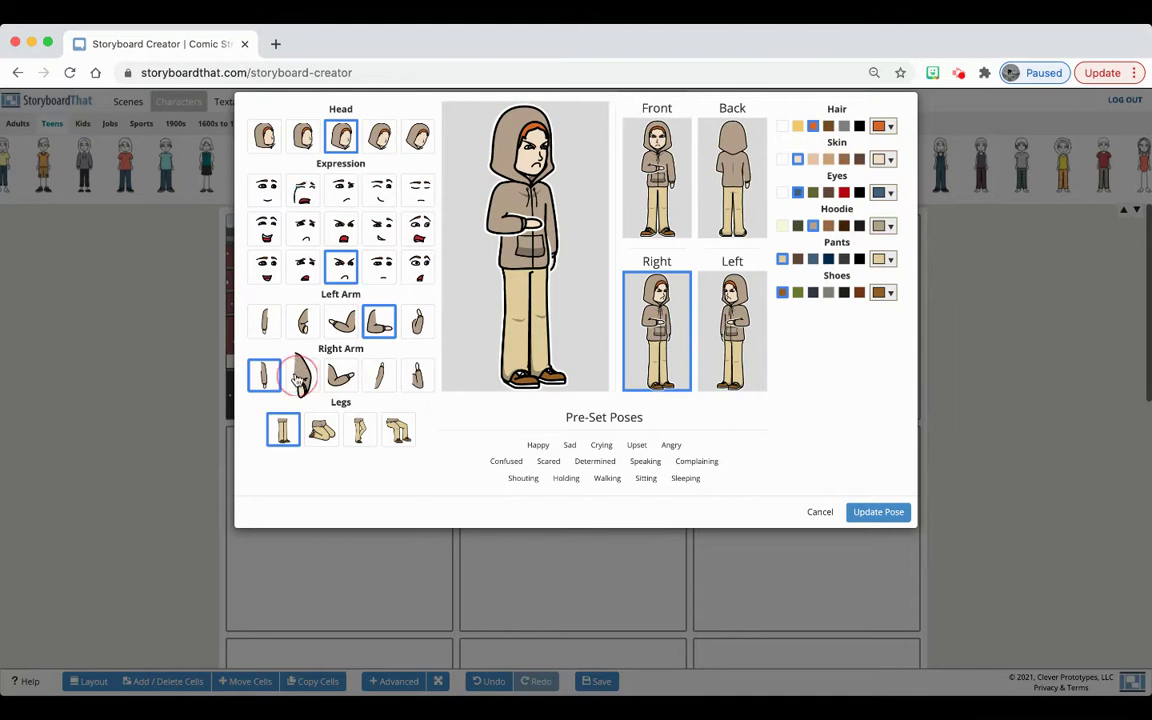
click(302, 375)
click(876, 511)
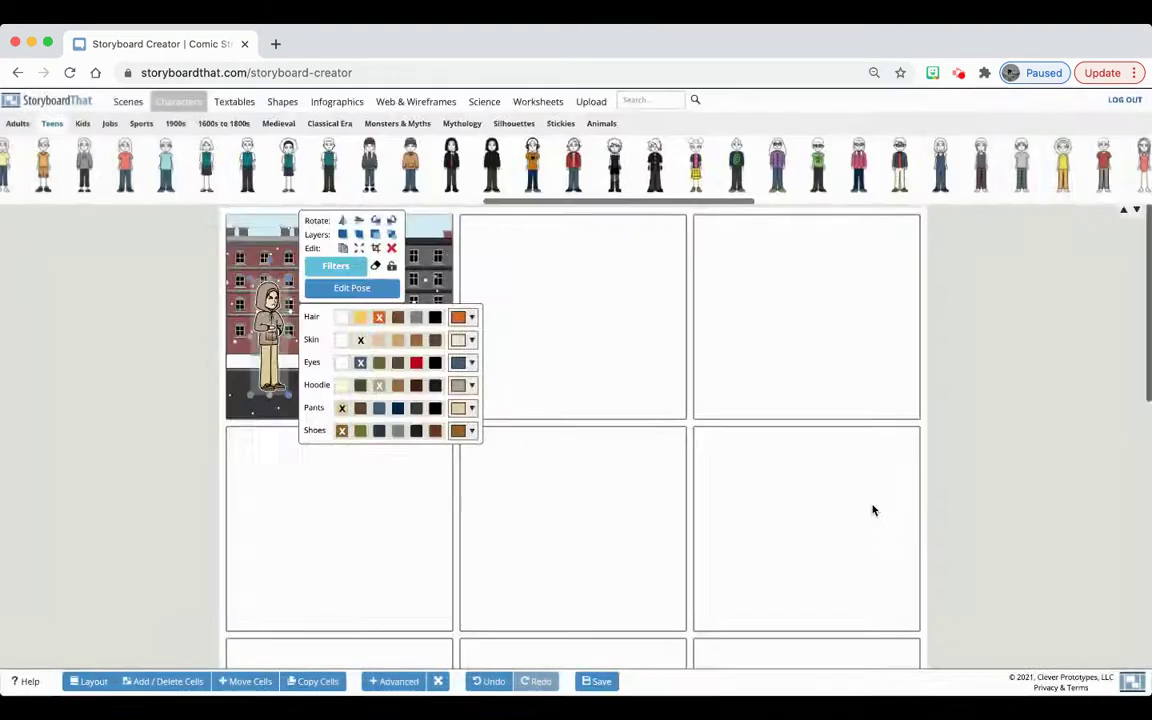
Add an oval speech bubble beside the hooded character in the first cell, reading "I DONT WANT TO MOVE!"
click(290, 447)
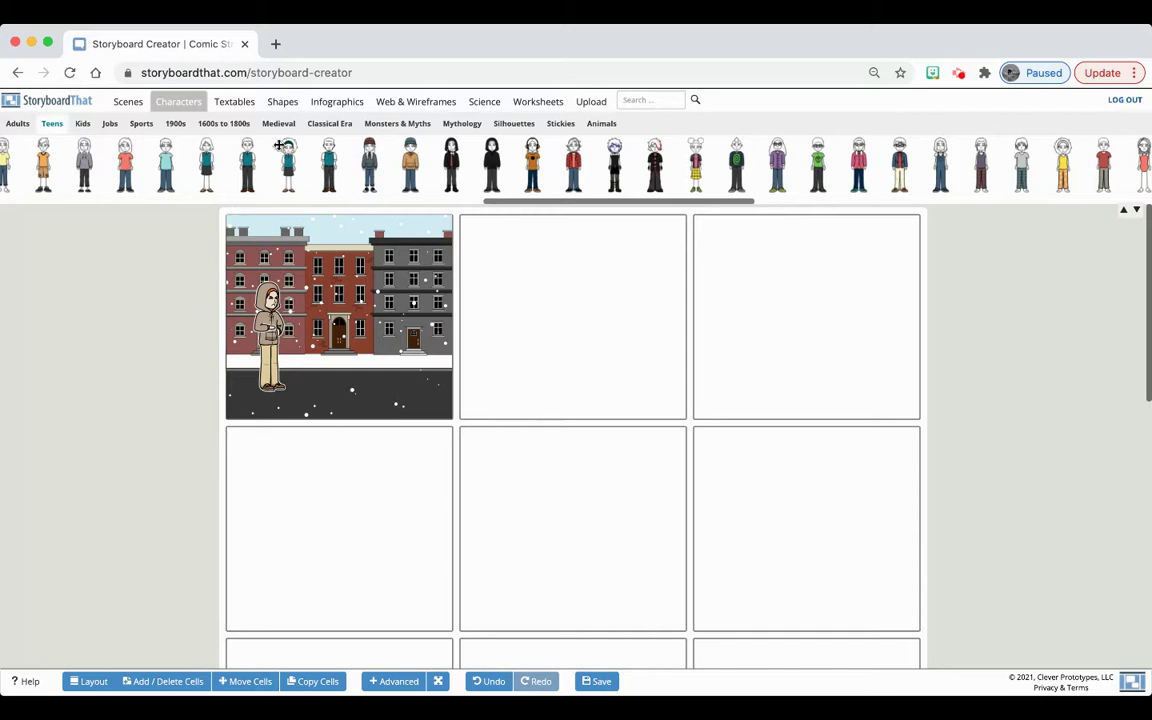
click(234, 101)
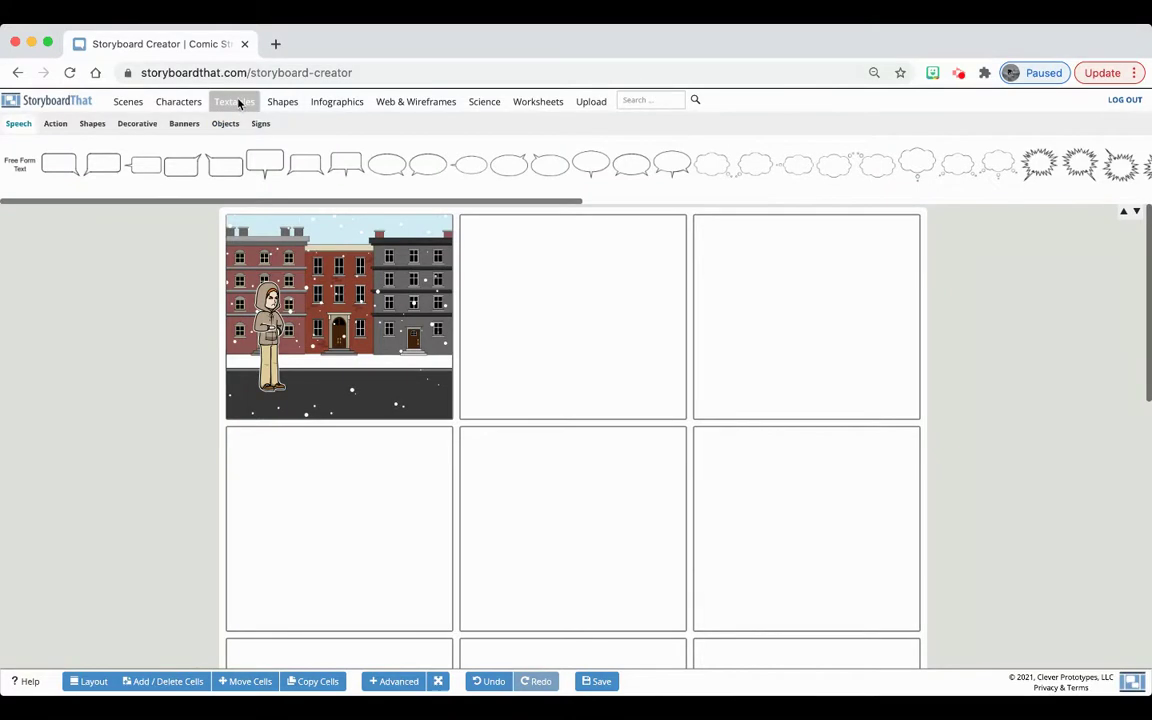
drag(470, 166, 316, 280)
click(338, 277)
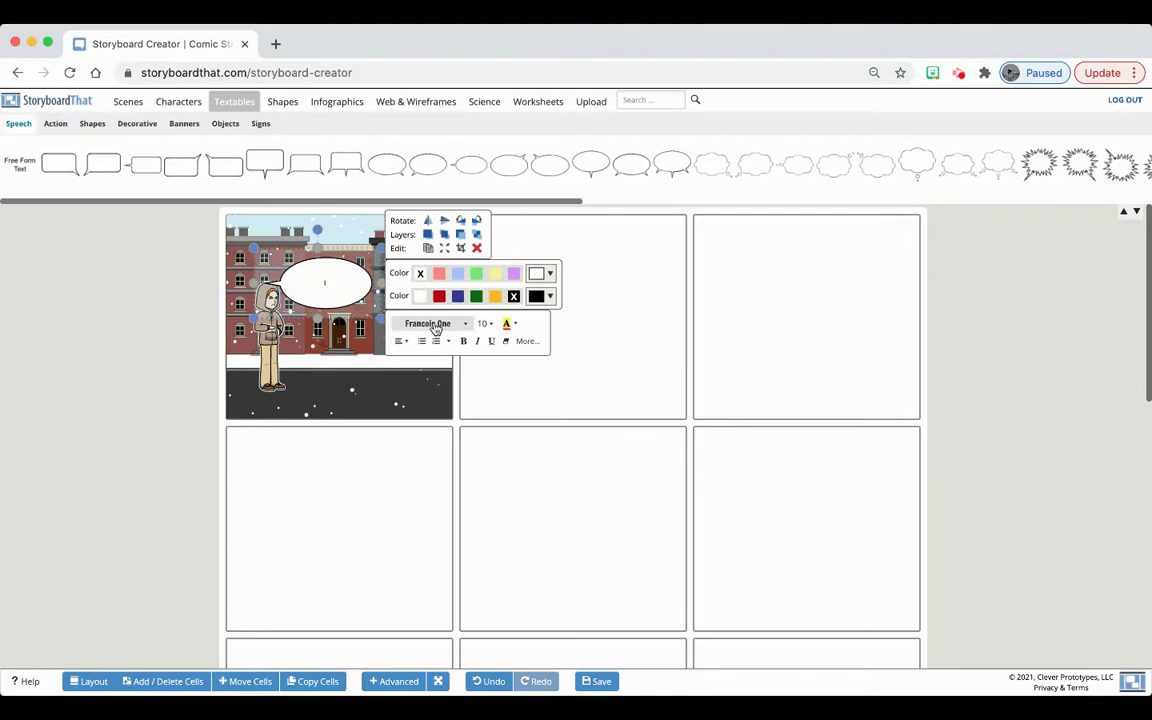
text(I DONT WANT TO MOVE!)
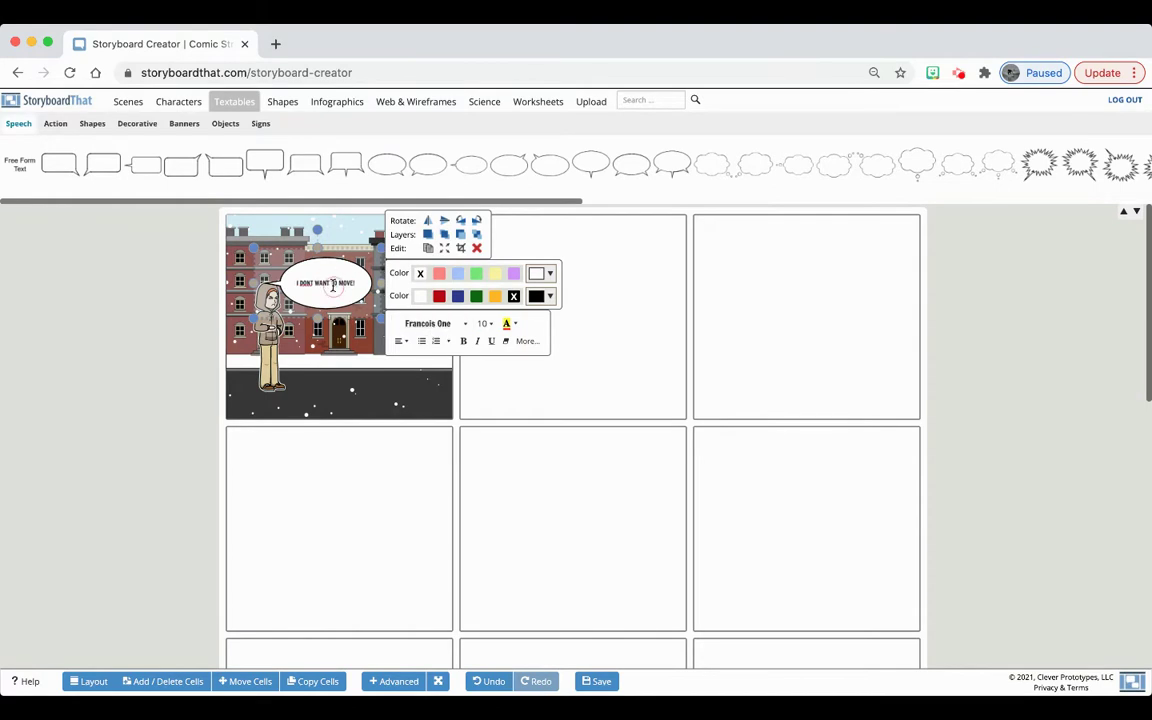
Set the speech bubble's text size to 16 and shift the bubble slightly away from the hooded character
drag(358, 284, 248, 252)
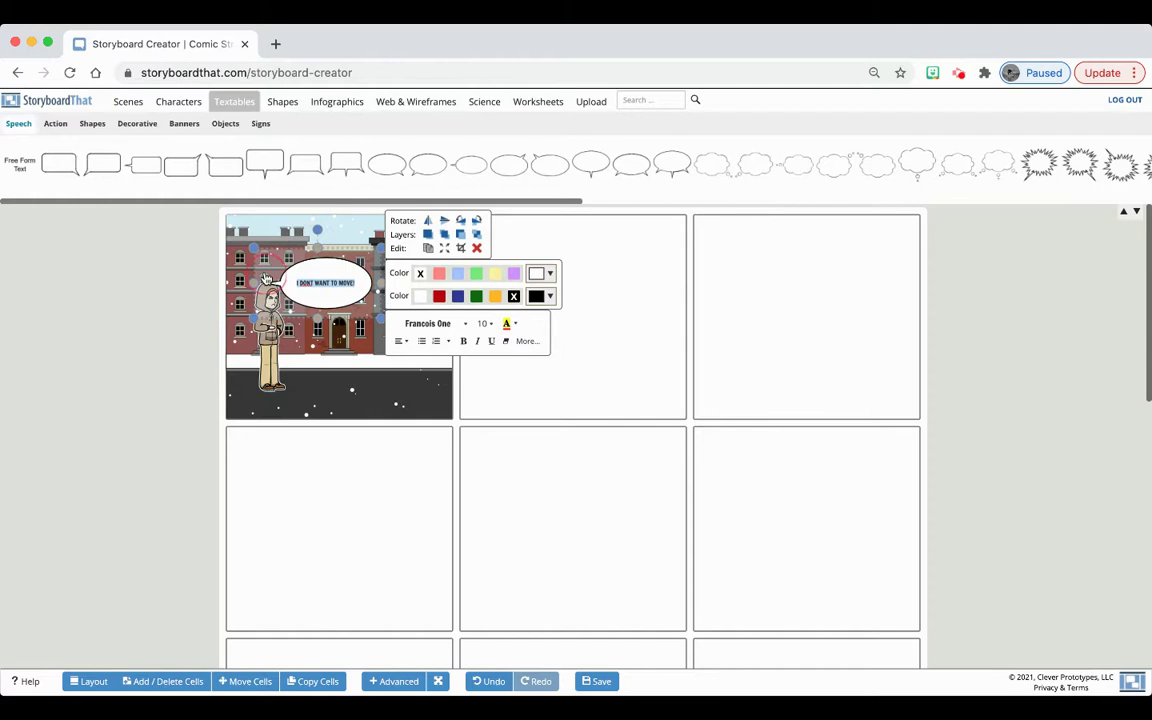
click(494, 330)
click(501, 426)
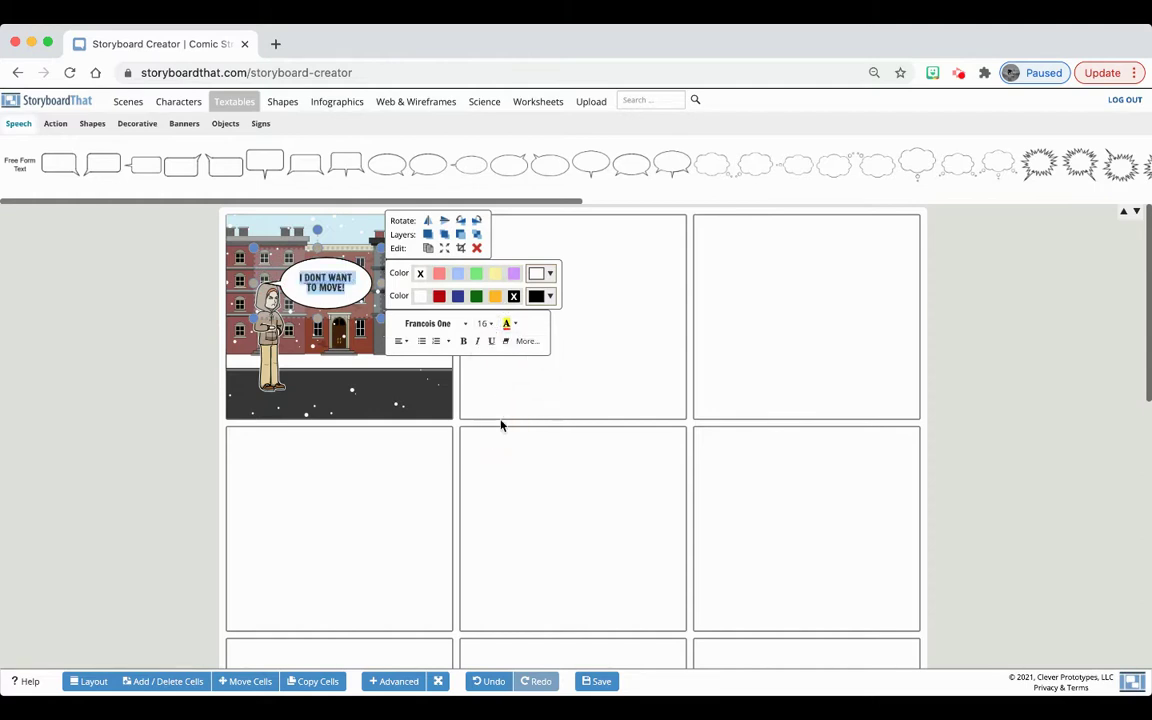
click(399, 449)
click(337, 262)
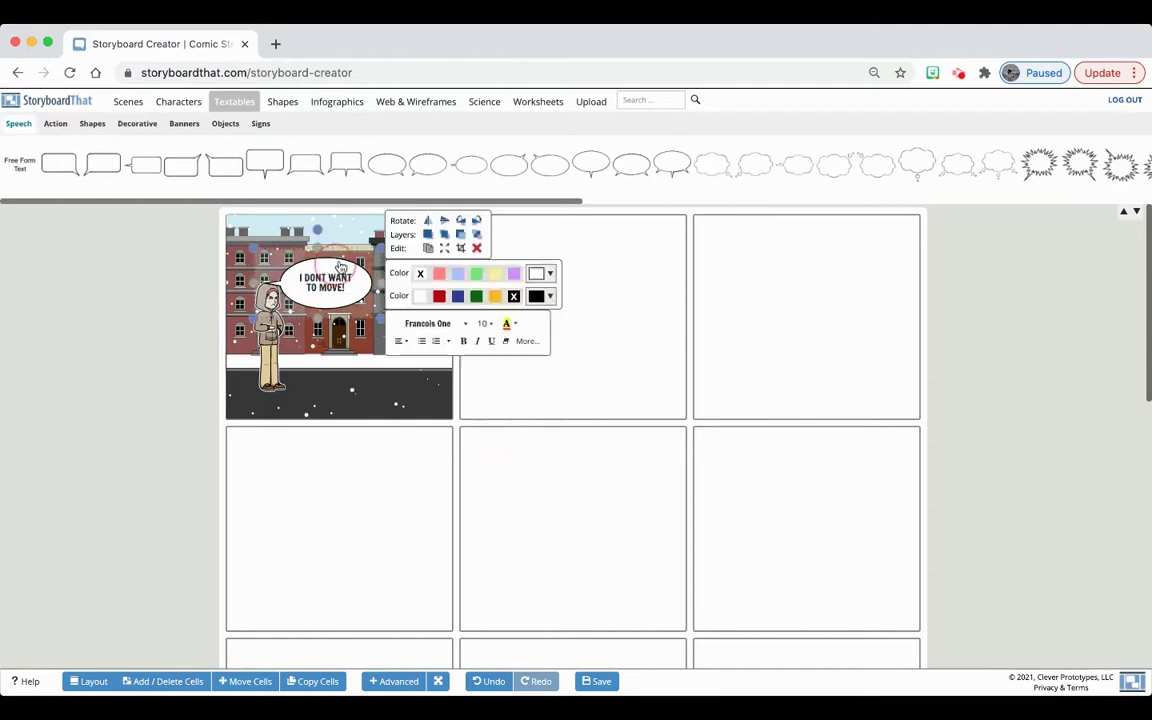
drag(337, 262, 357, 256)
click(476, 369)
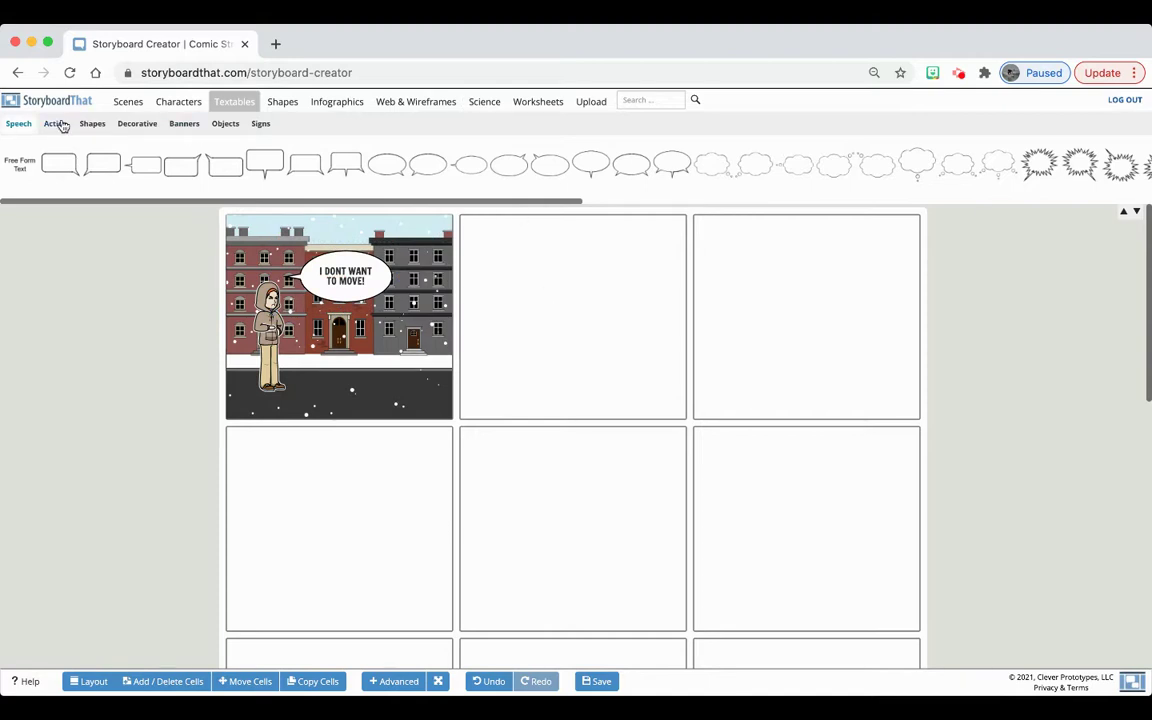
Search for "airport" and place the square waiting-area scene in the second cell, enlarged to fill it
click(127, 103)
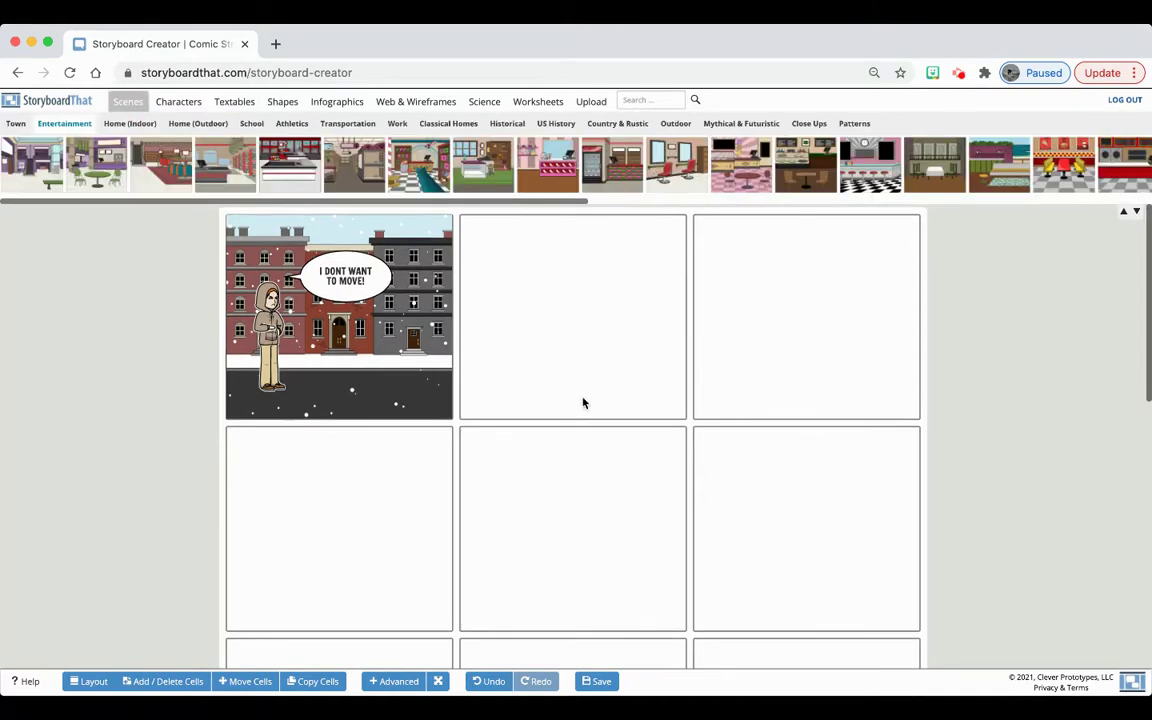
click(646, 99)
text(airport)
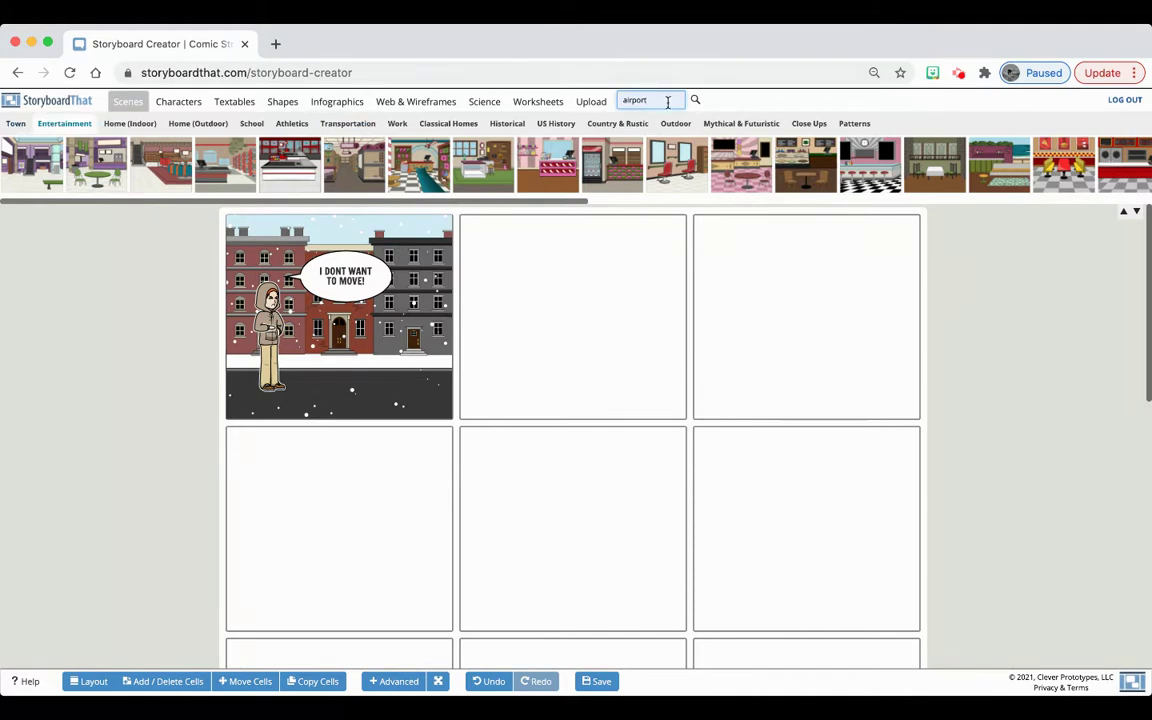
key(Return)
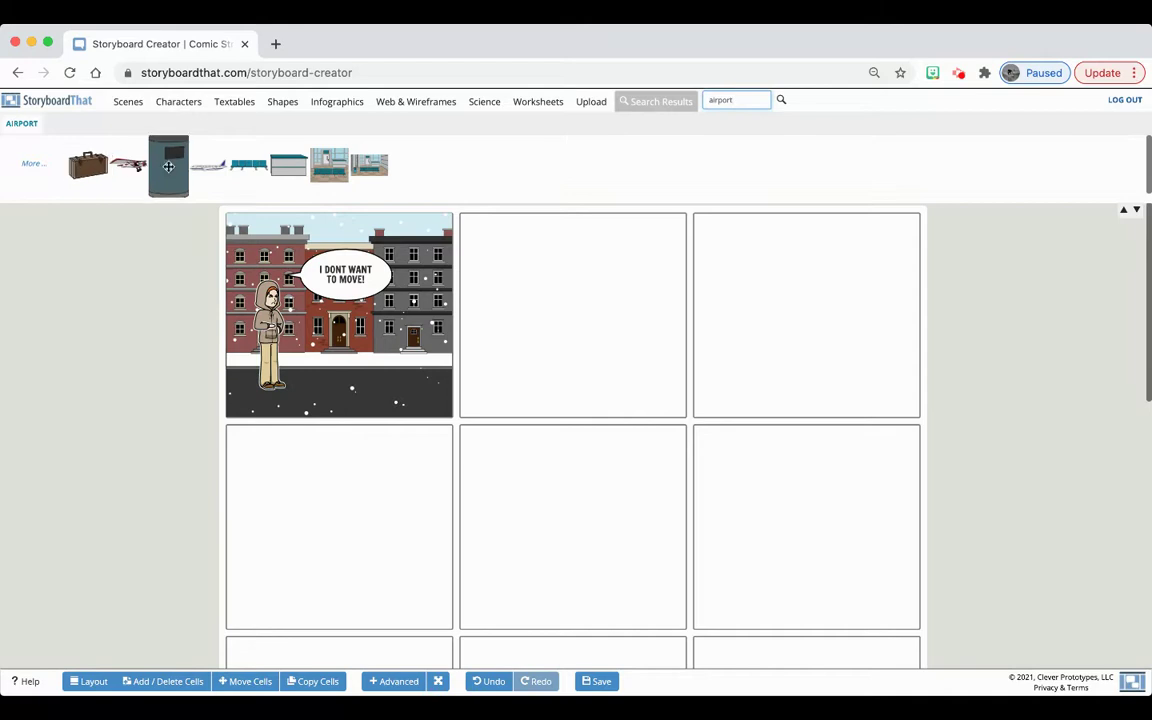
drag(344, 163, 514, 270)
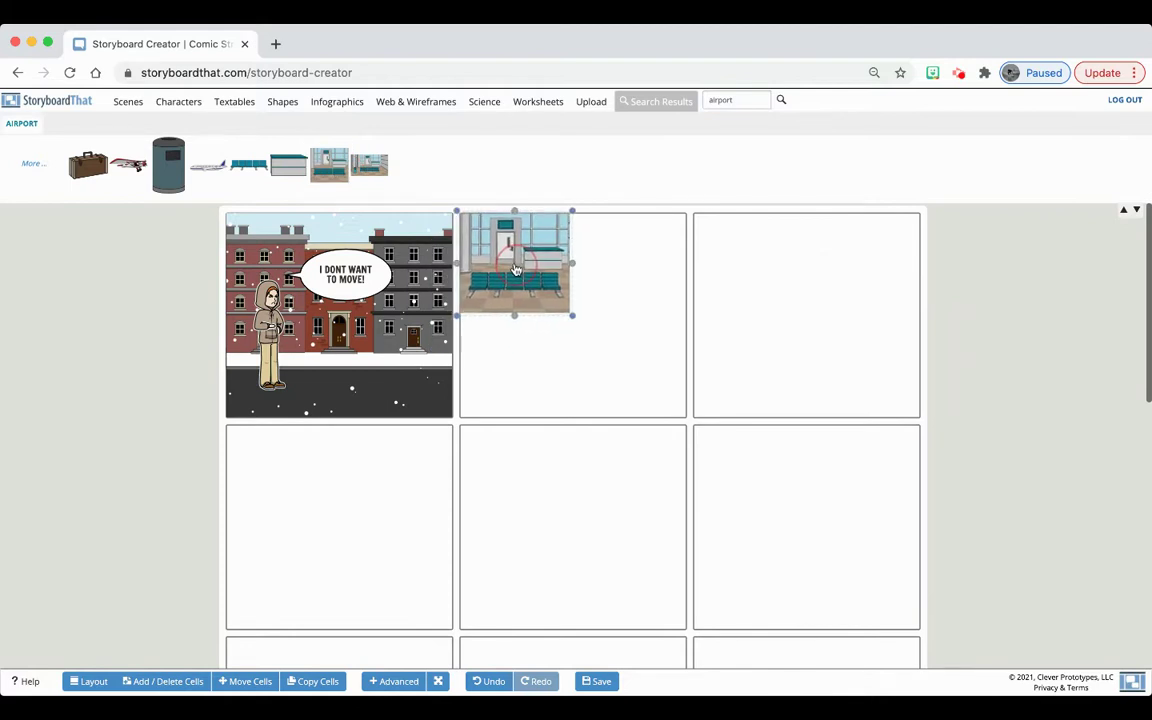
drag(571, 316, 699, 411)
click(612, 383)
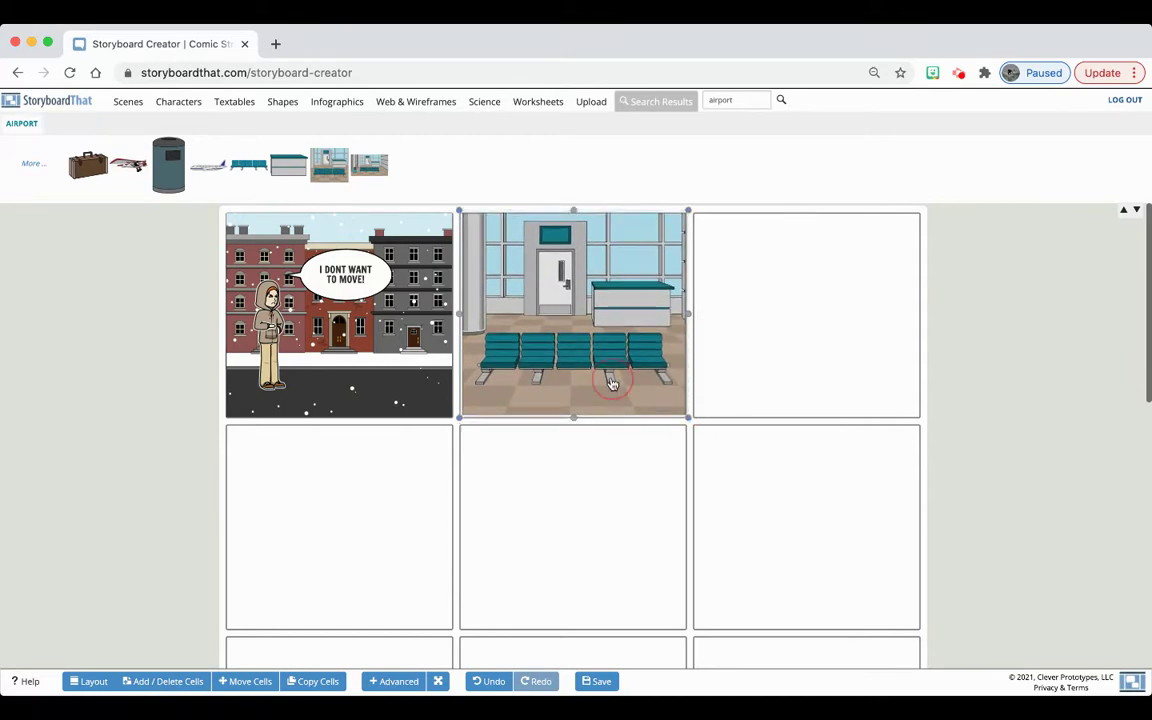
Recolour the airport scene's seats orange and adjust the scene's size and position to cover the second cell
click(612, 383)
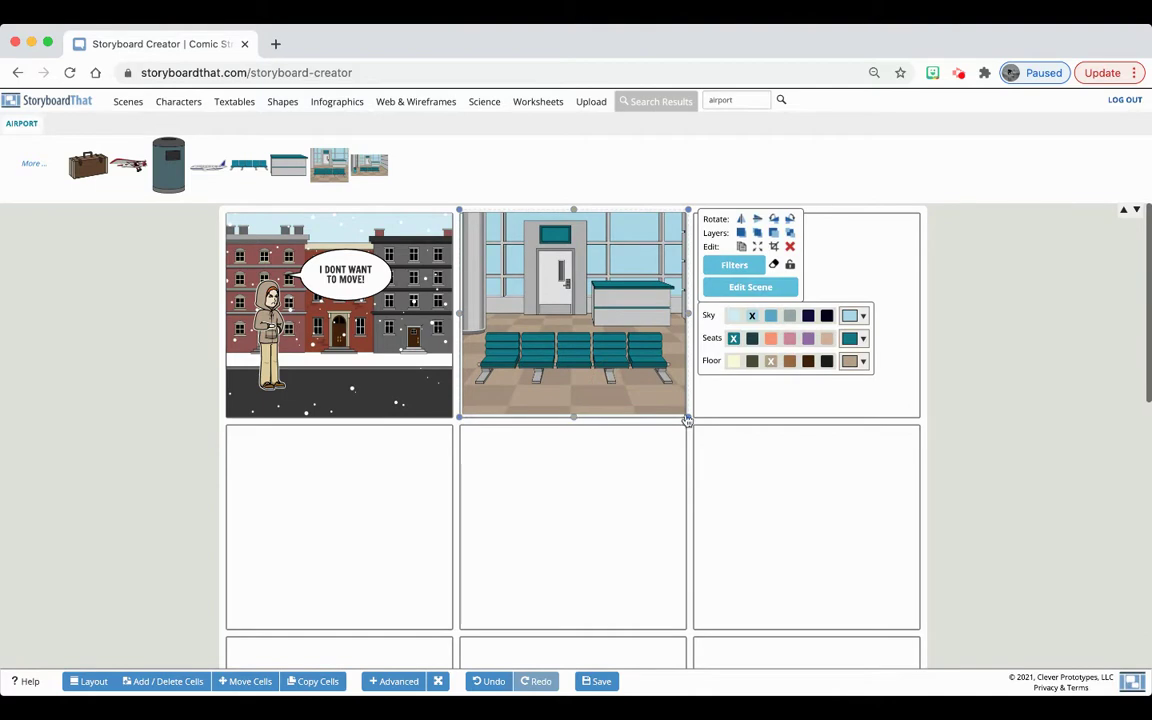
click(610, 380)
click(772, 339)
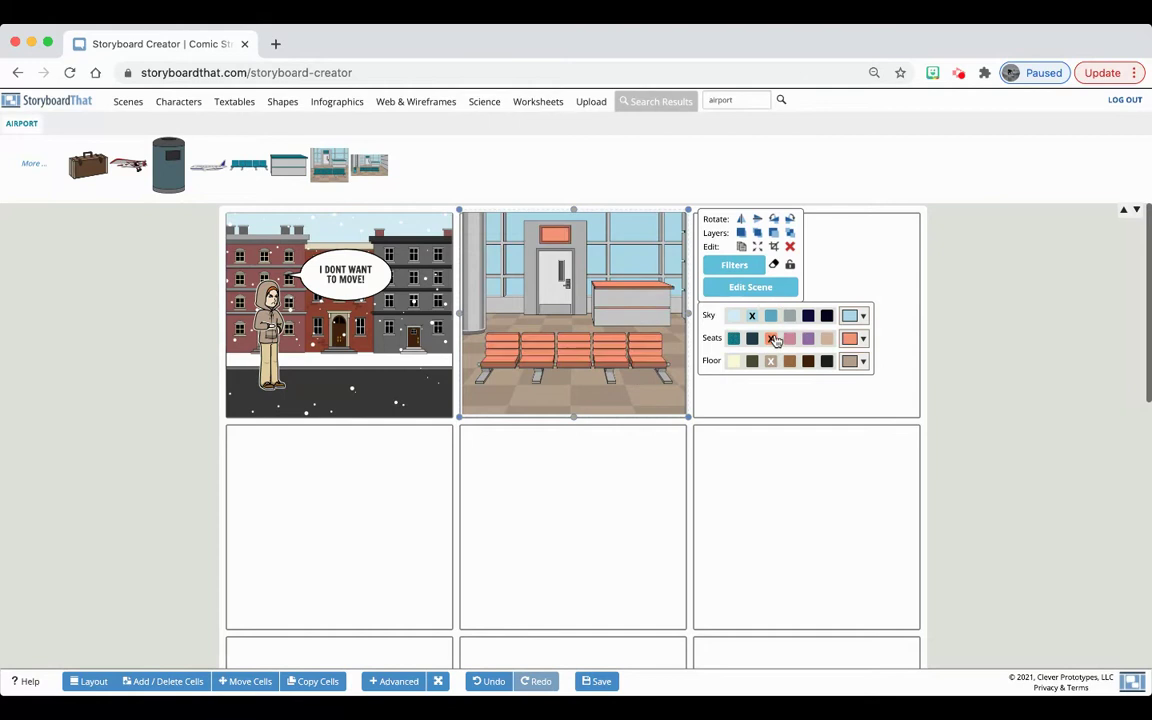
click(689, 418)
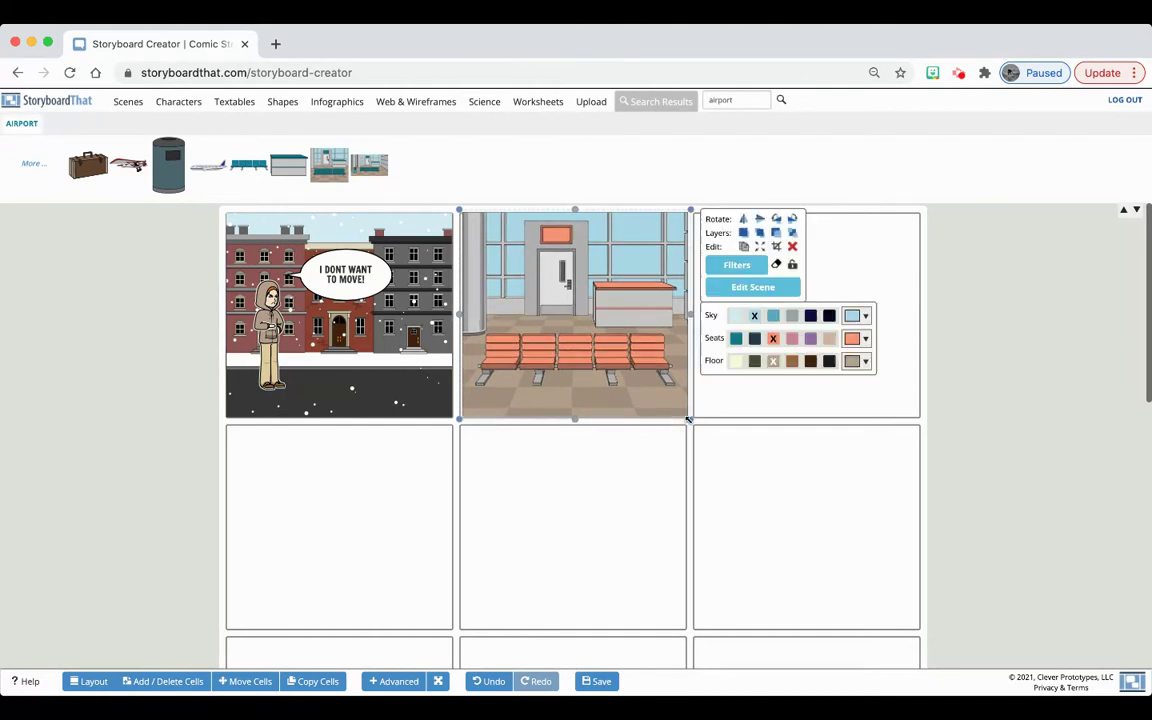
click(545, 300)
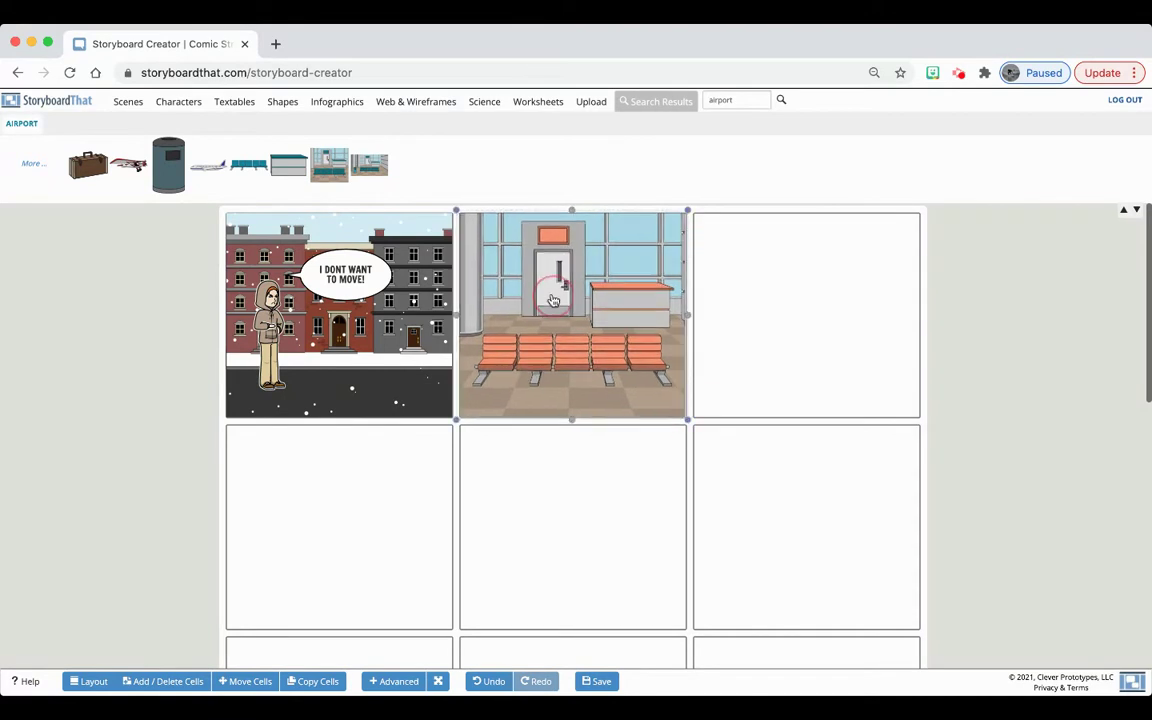
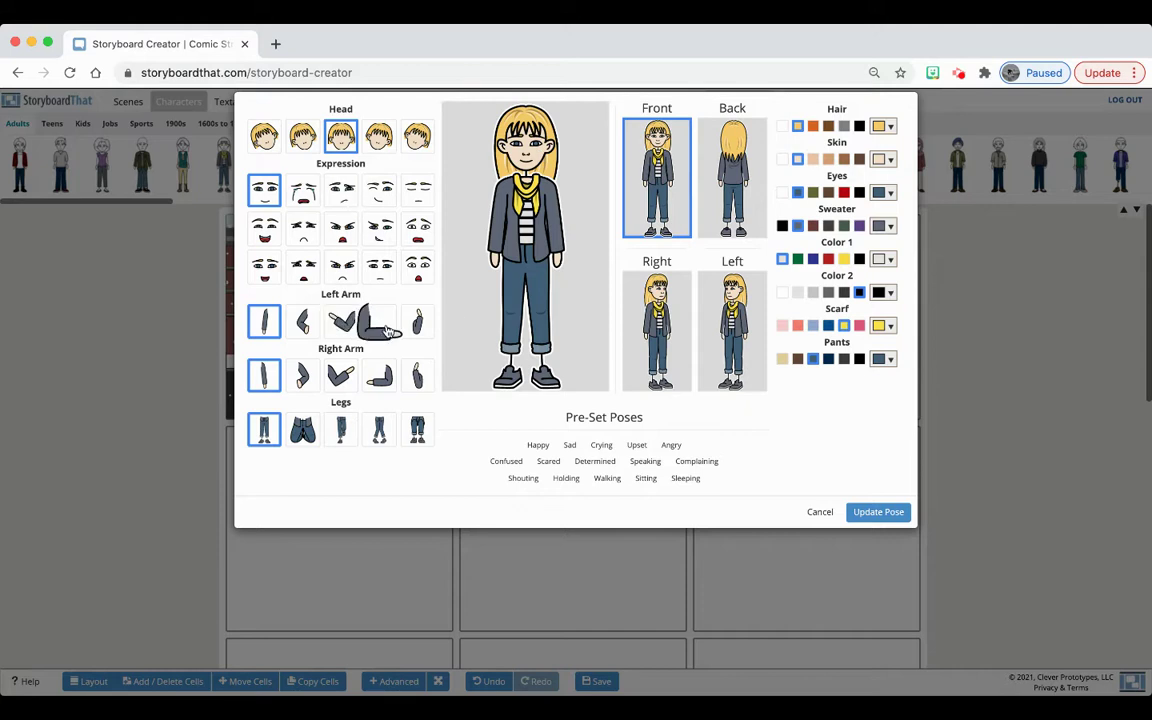
Pose the blonde woman with both arms folded across the front and her legs seated, and update the pose
click(388, 331)
click(379, 375)
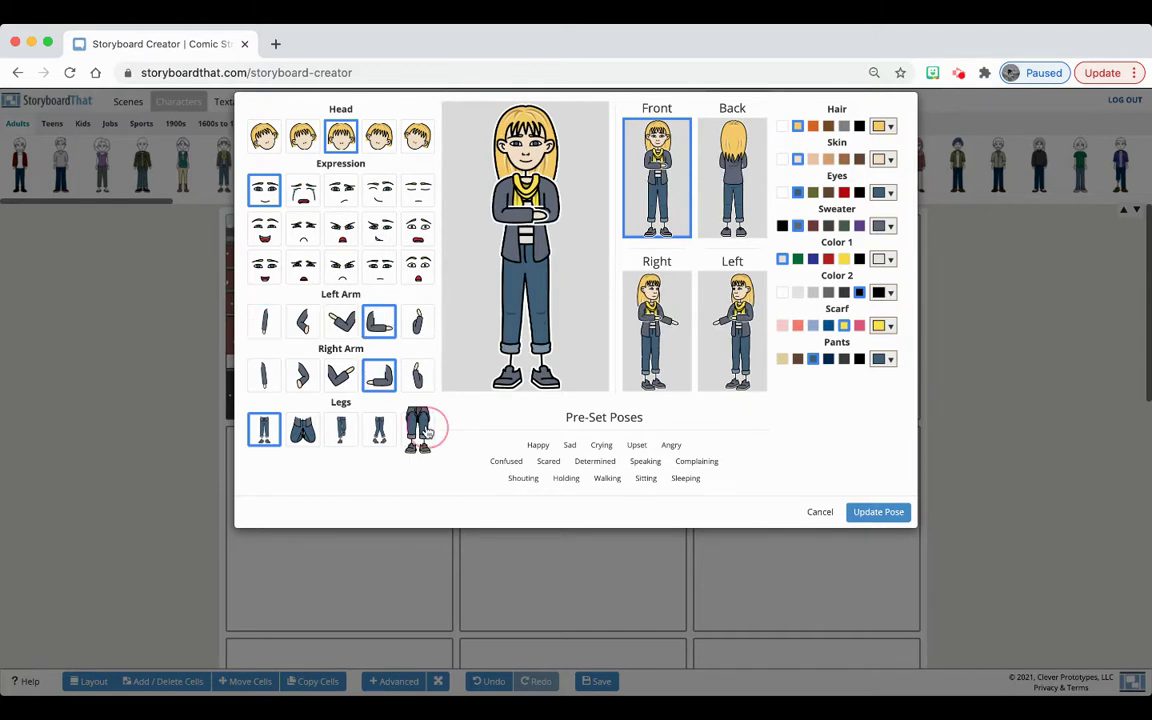
click(425, 430)
click(877, 513)
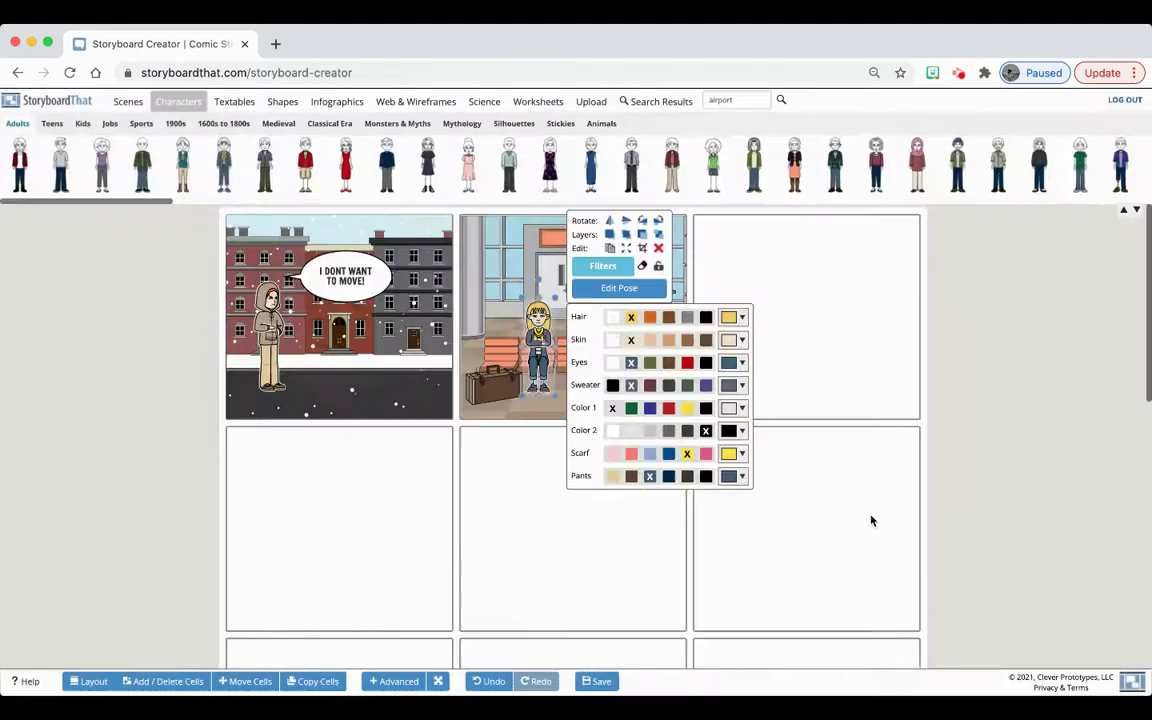
click(540, 414)
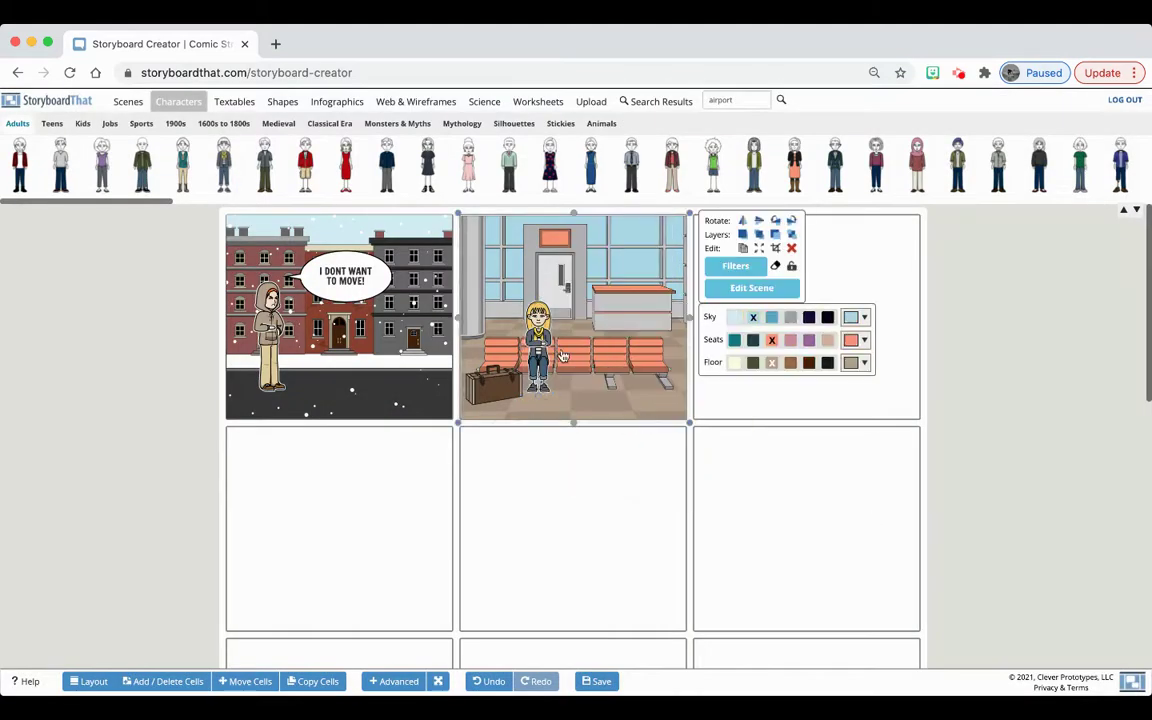
Add the adult man in a blue-grey shirt and tan pants beside the seated woman in the airport scene
scroll(565, 186, right, 3)
scroll(565, 186, right, 5)
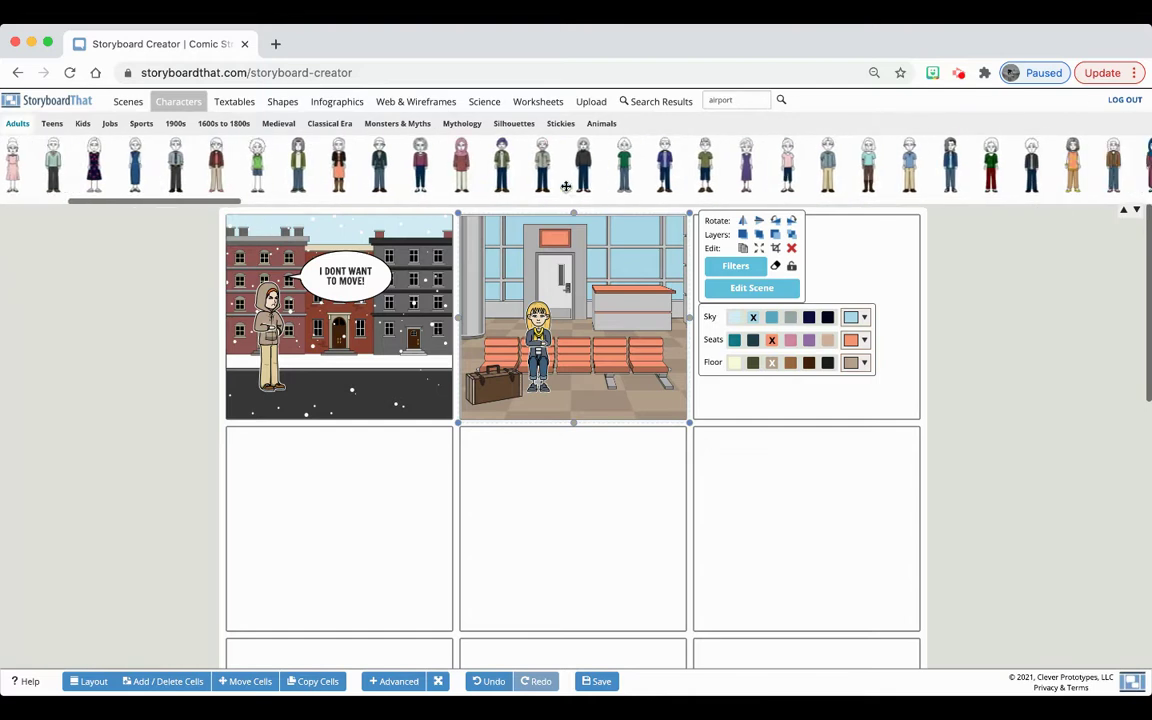
scroll(565, 186, right, 5)
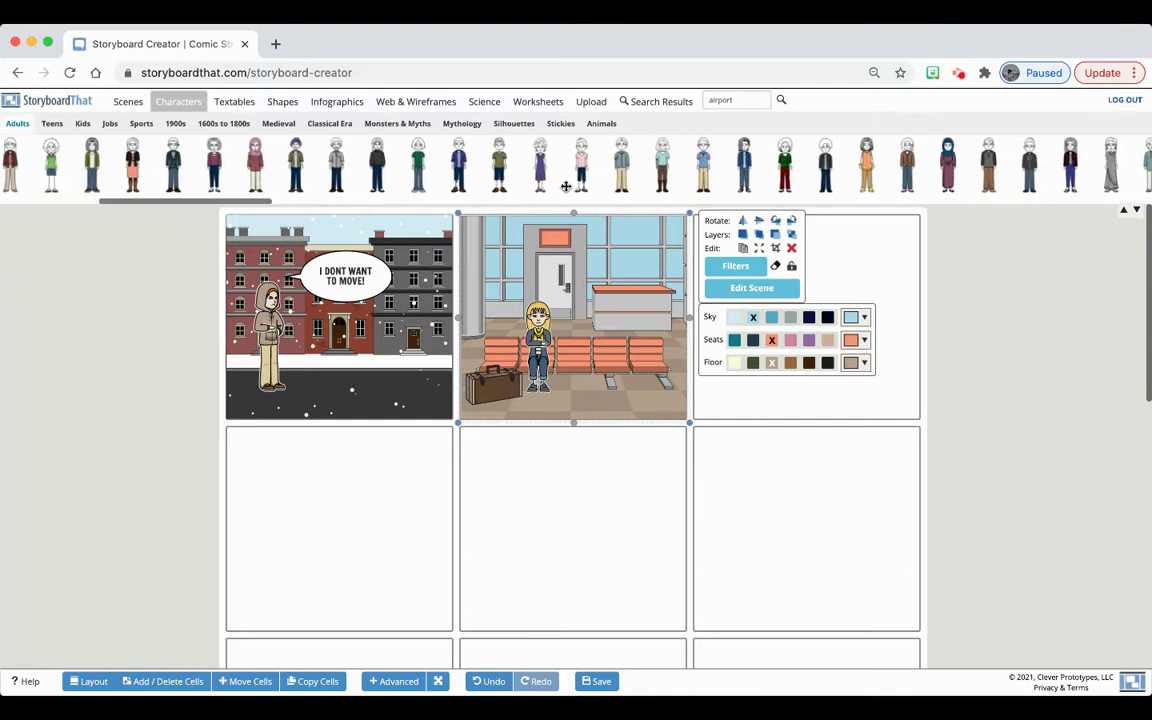
drag(583, 170, 581, 372)
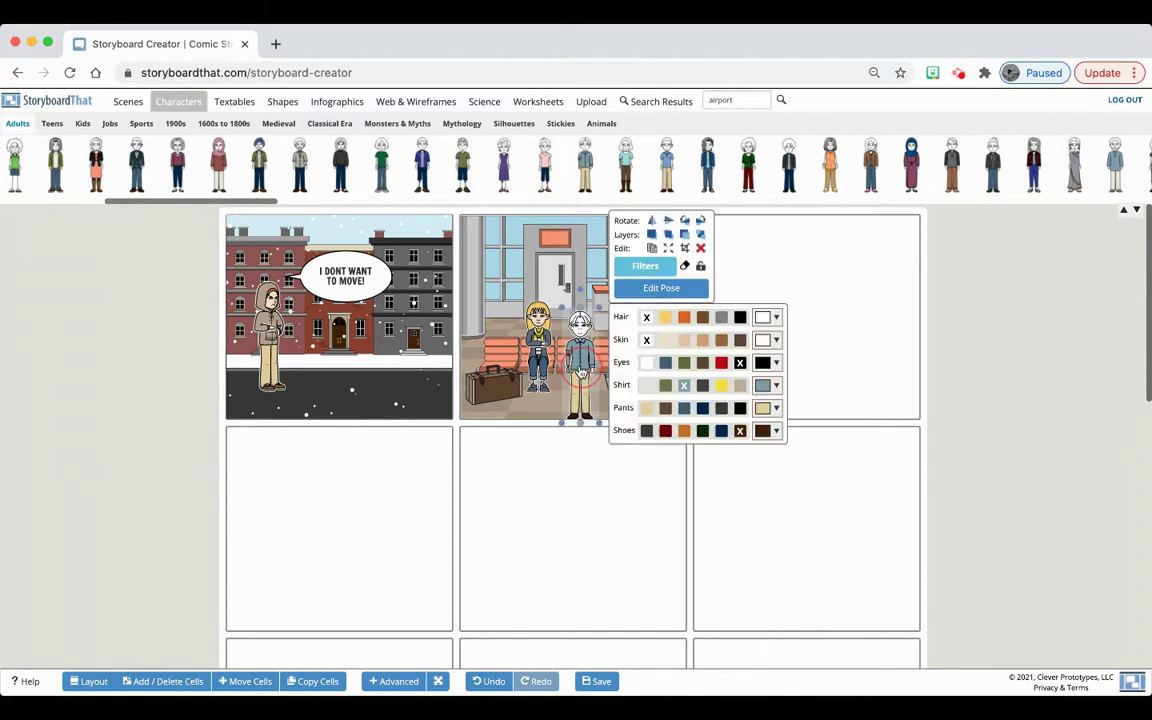
Recolour the man with orange hair, fair skin and green eyes
click(684, 317)
click(665, 340)
click(684, 362)
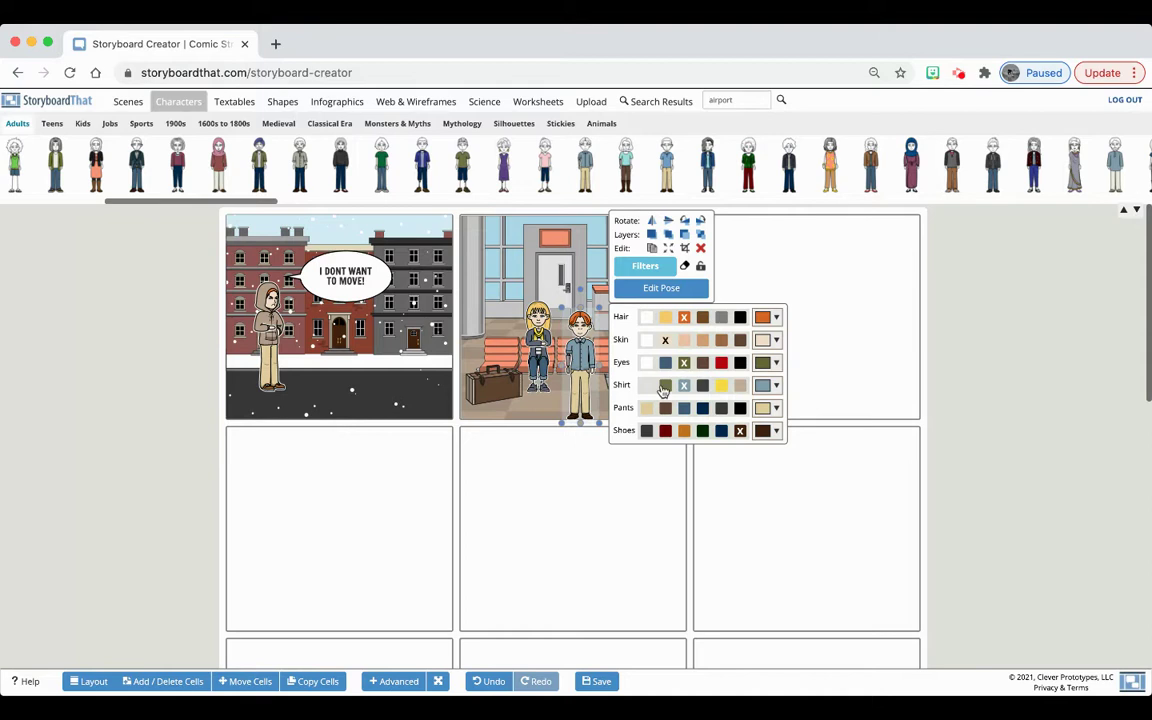
Pose the man with a flat-mouthed expression, no beard and seated legs, and line him up on the bench beside the woman
click(659, 289)
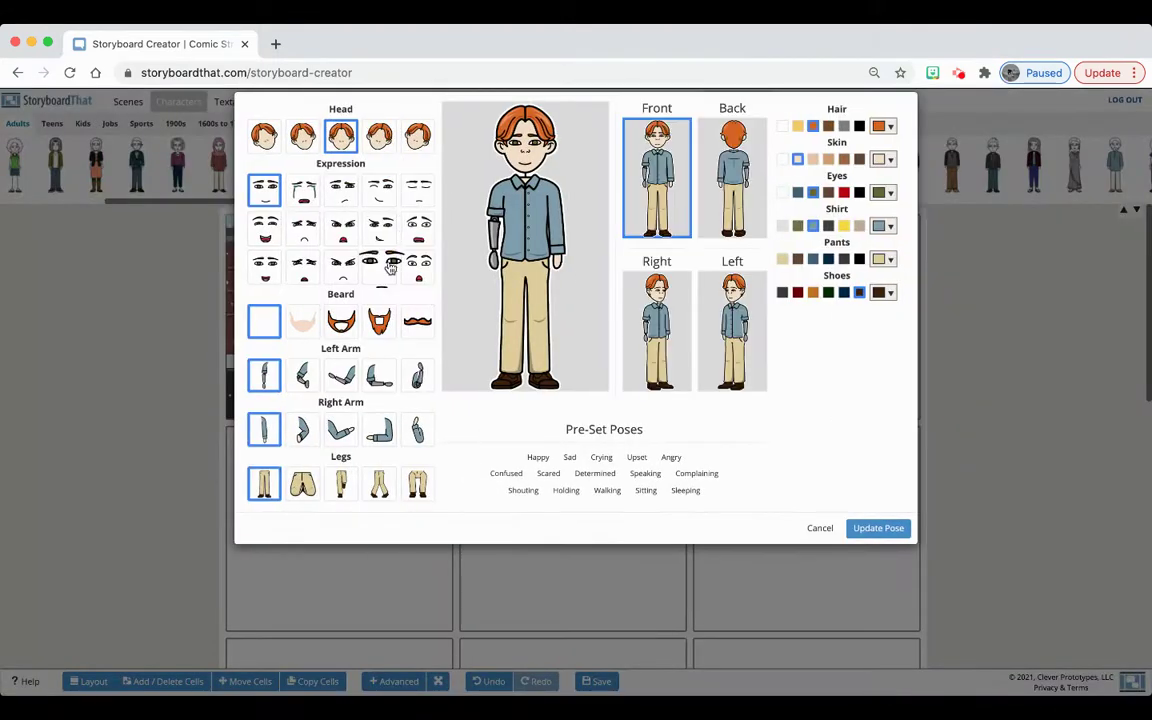
click(390, 268)
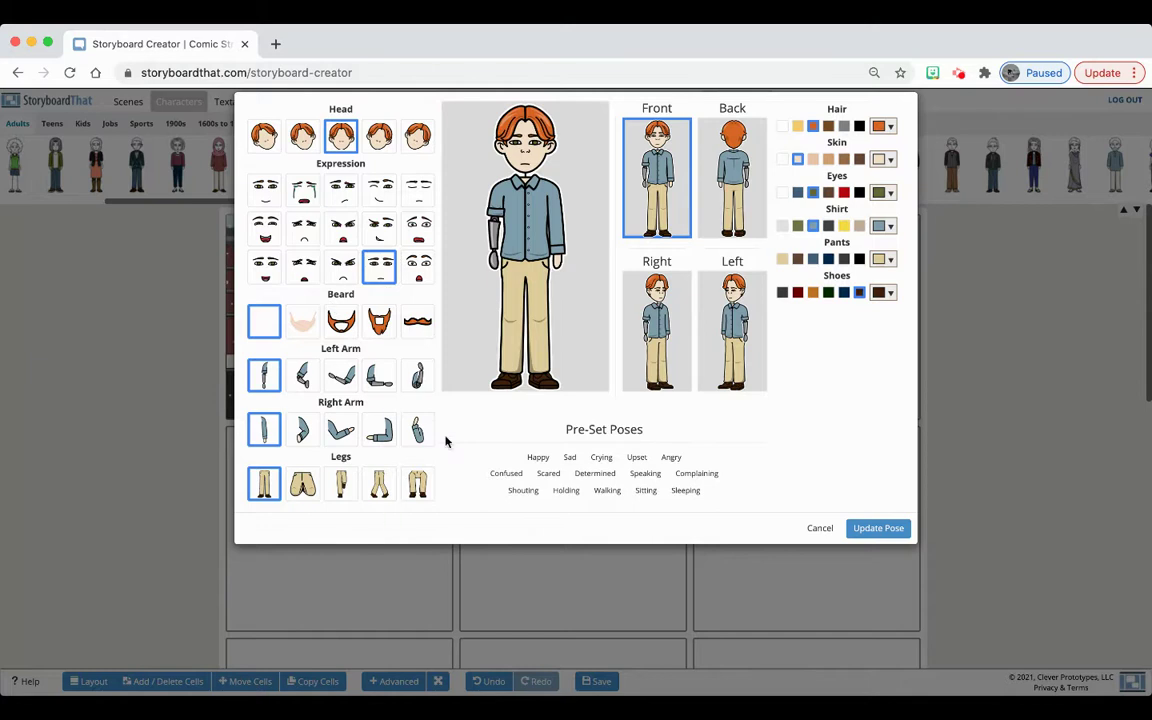
click(420, 316)
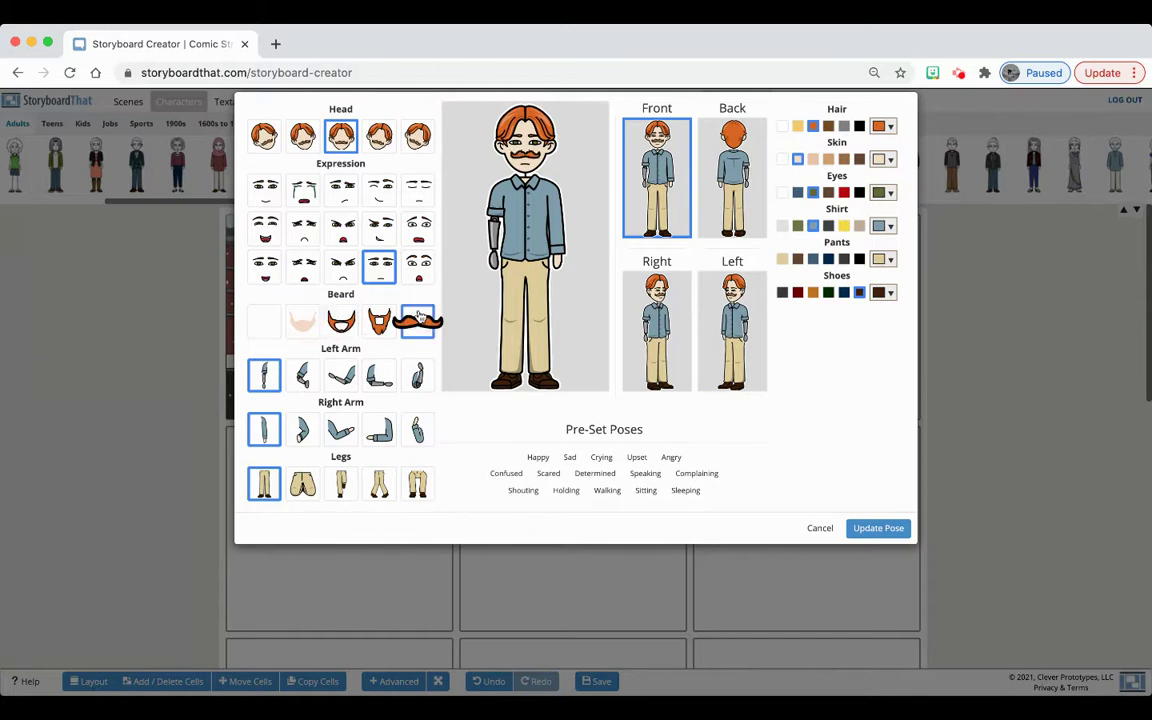
click(264, 320)
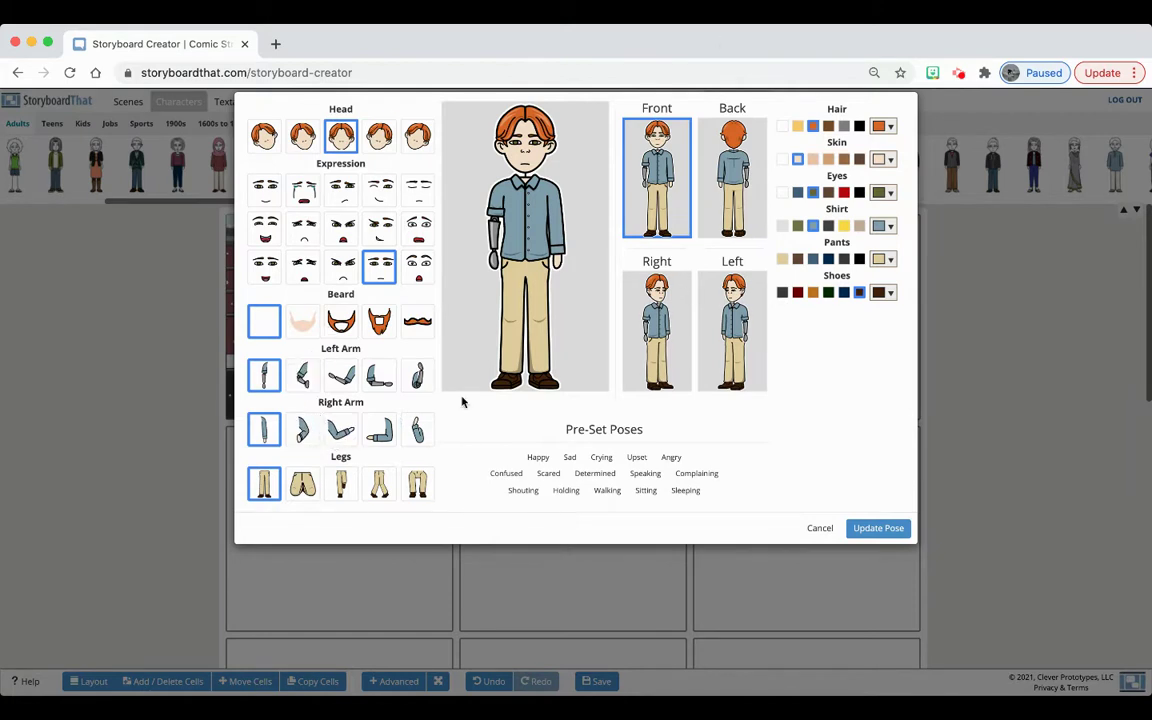
click(411, 500)
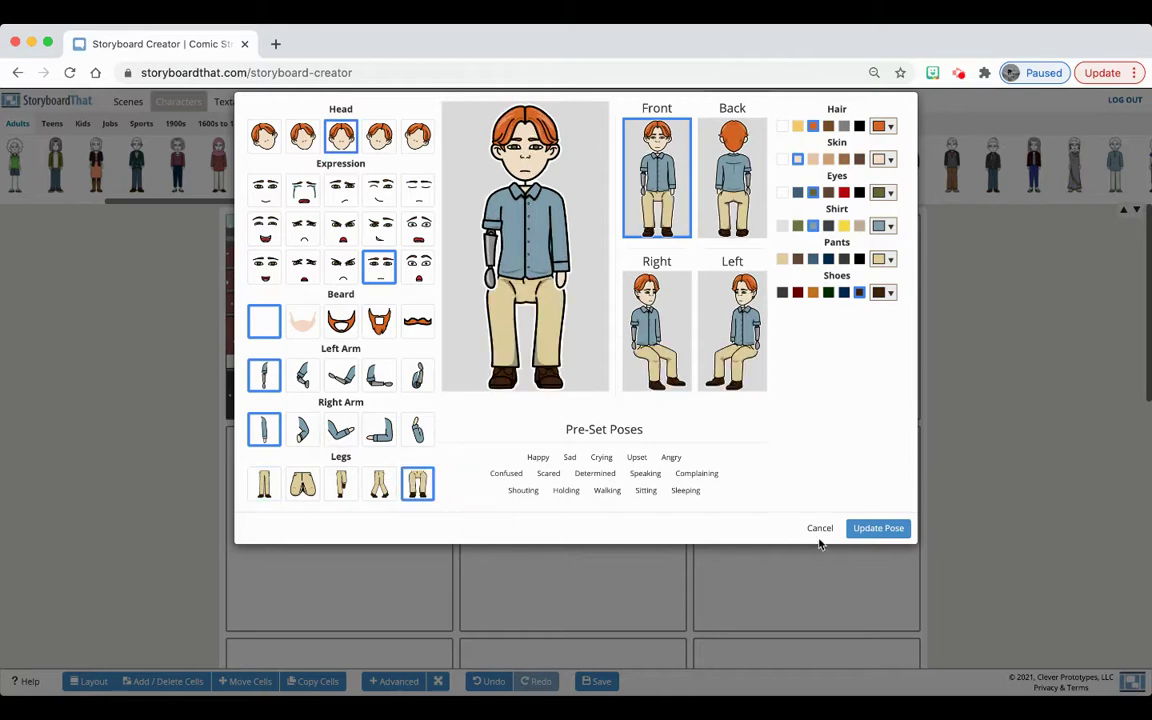
click(880, 528)
drag(576, 380, 571, 380)
click(528, 409)
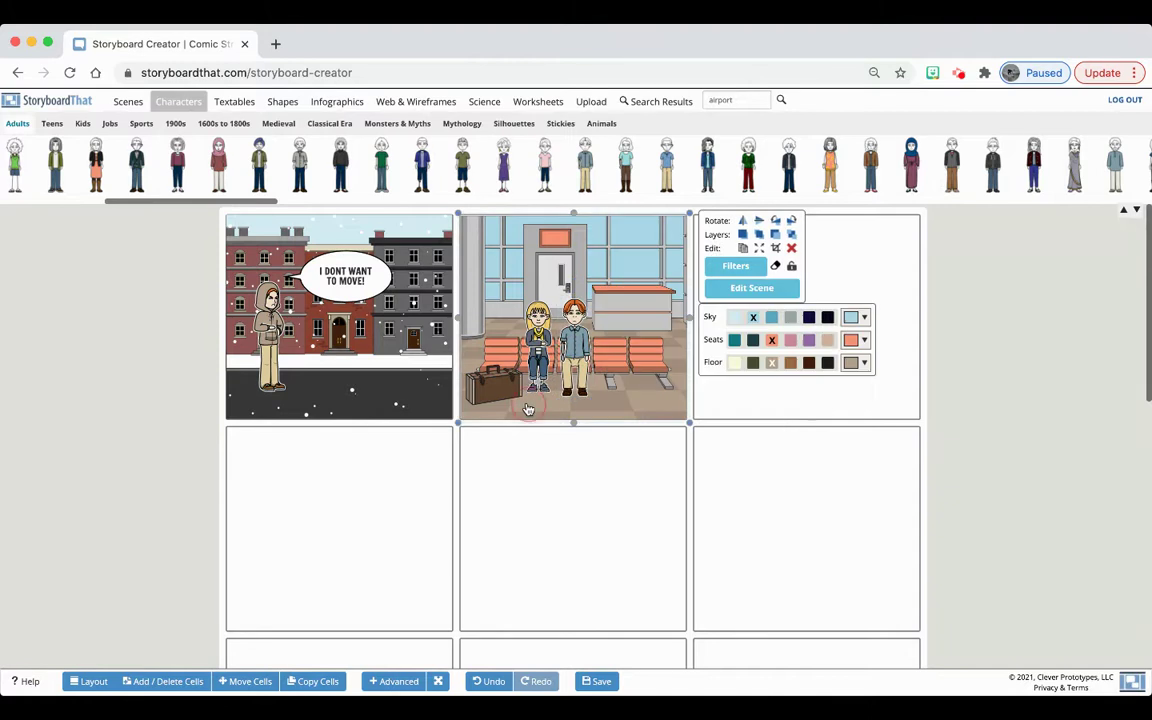
Add the teen girl in a coral top and red skirt near the airport counter, with orange hair and fair skin
click(52, 123)
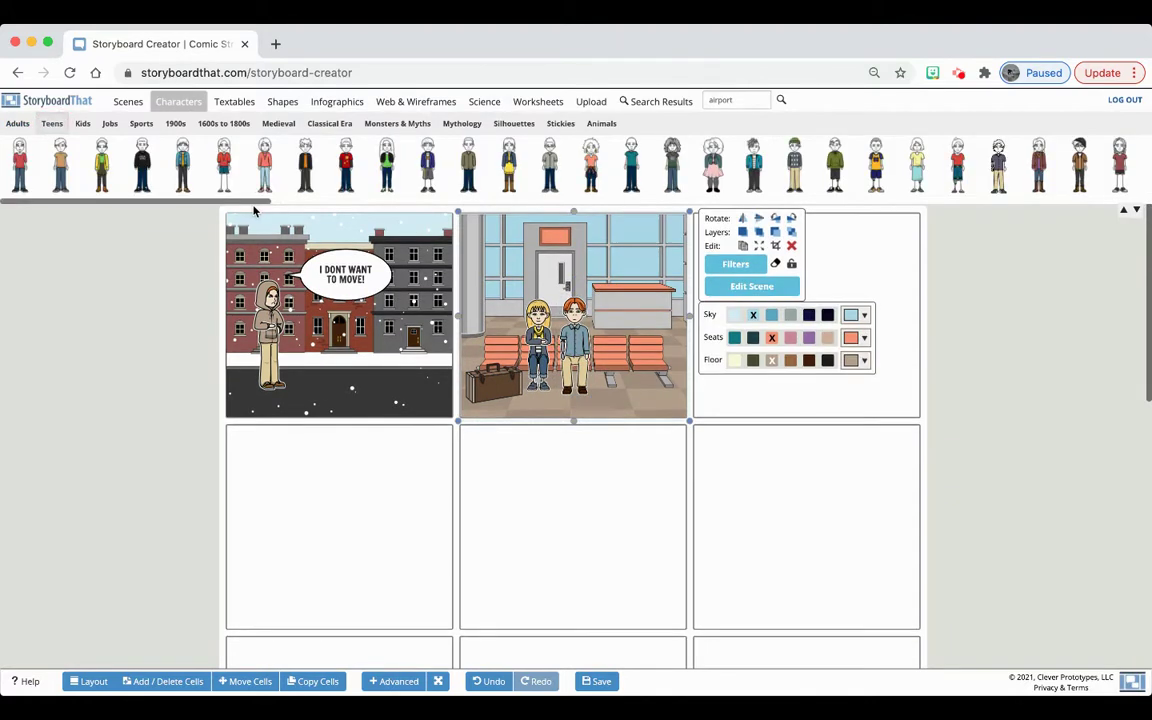
click(309, 209)
scroll(632, 155, right, 3)
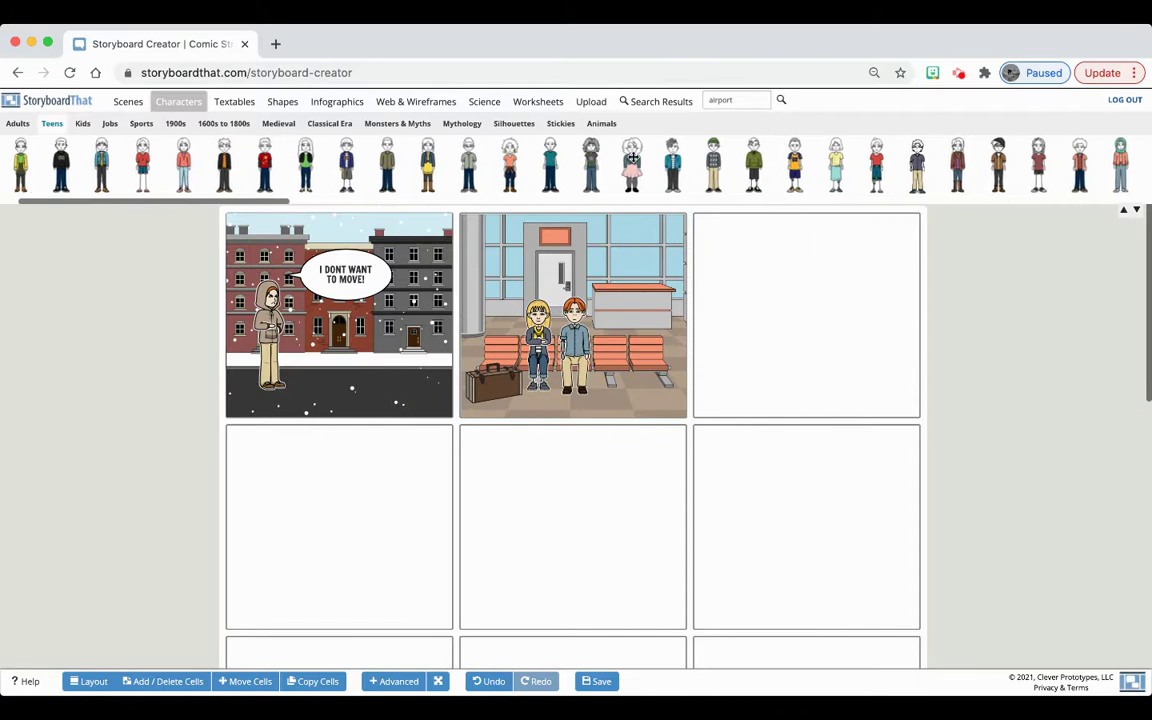
scroll(637, 158, right, 5)
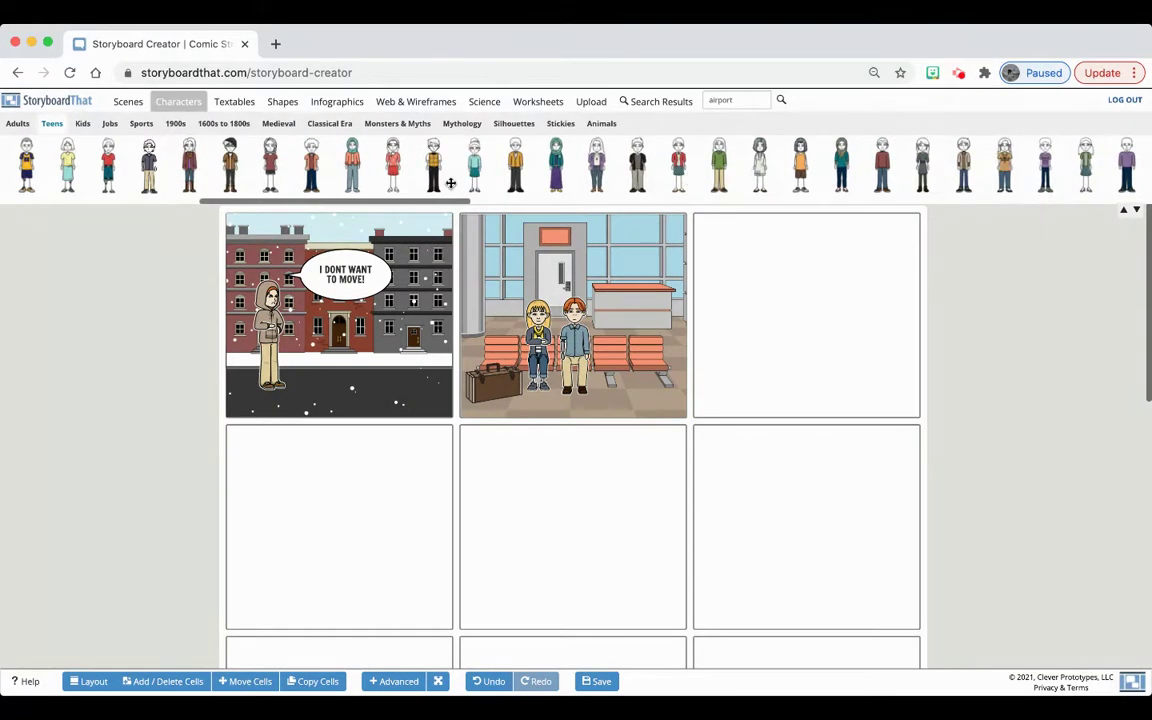
drag(393, 160, 555, 285)
drag(663, 346, 650, 348)
click(759, 317)
click(740, 340)
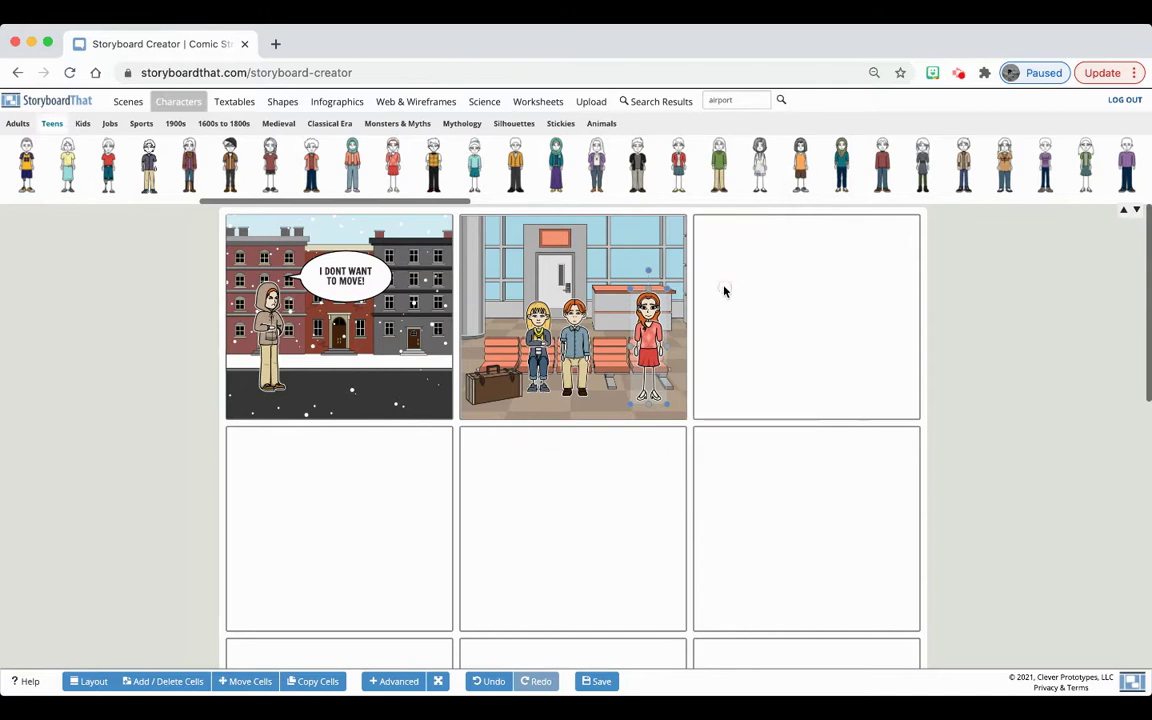
Pose the teen girl in the coral top with an angry frown, both arms folded across her front and seated legs
click(729, 287)
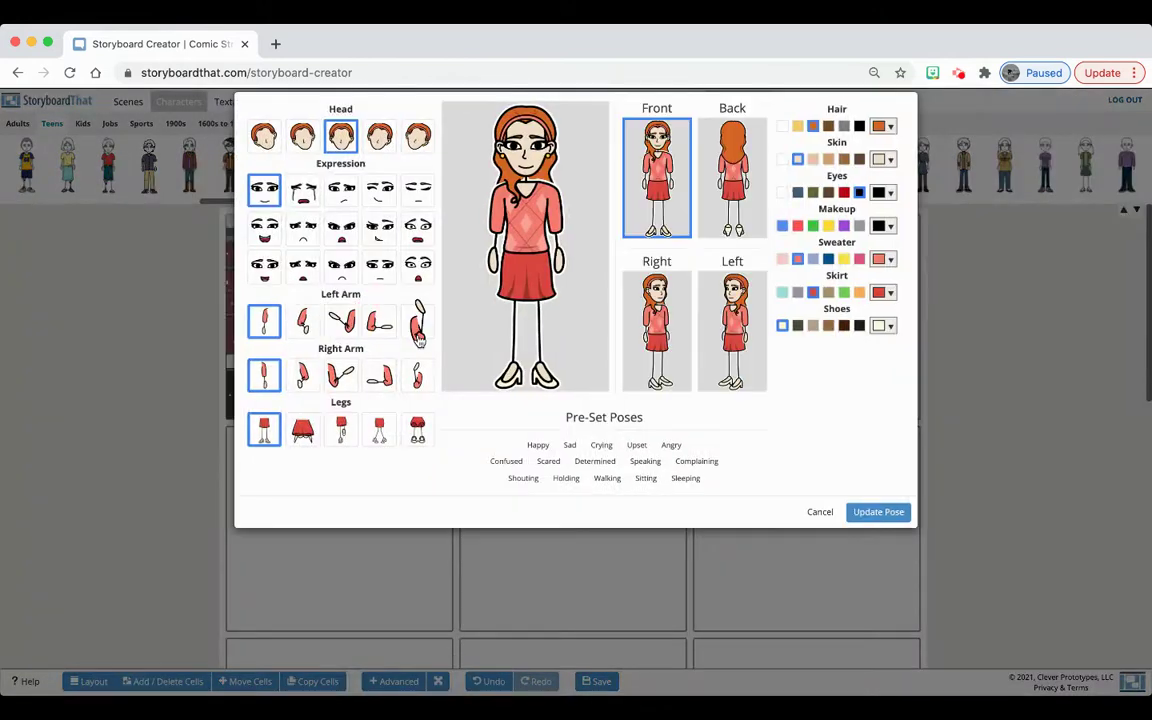
click(341, 265)
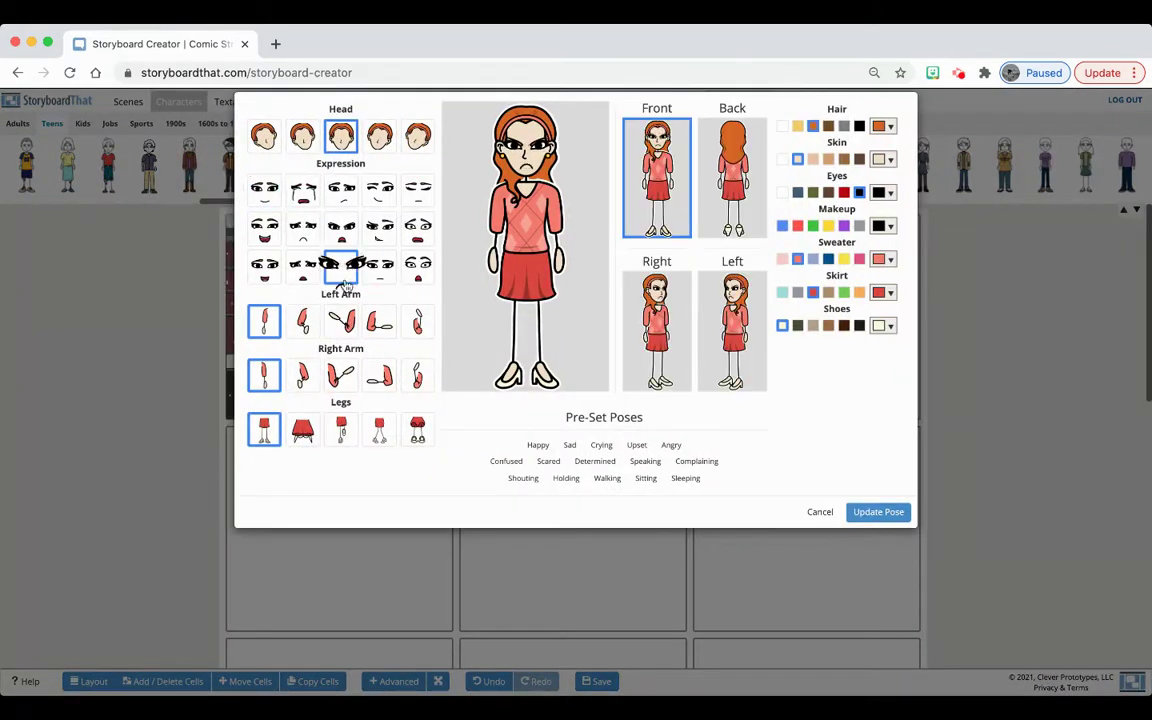
click(379, 368)
click(379, 330)
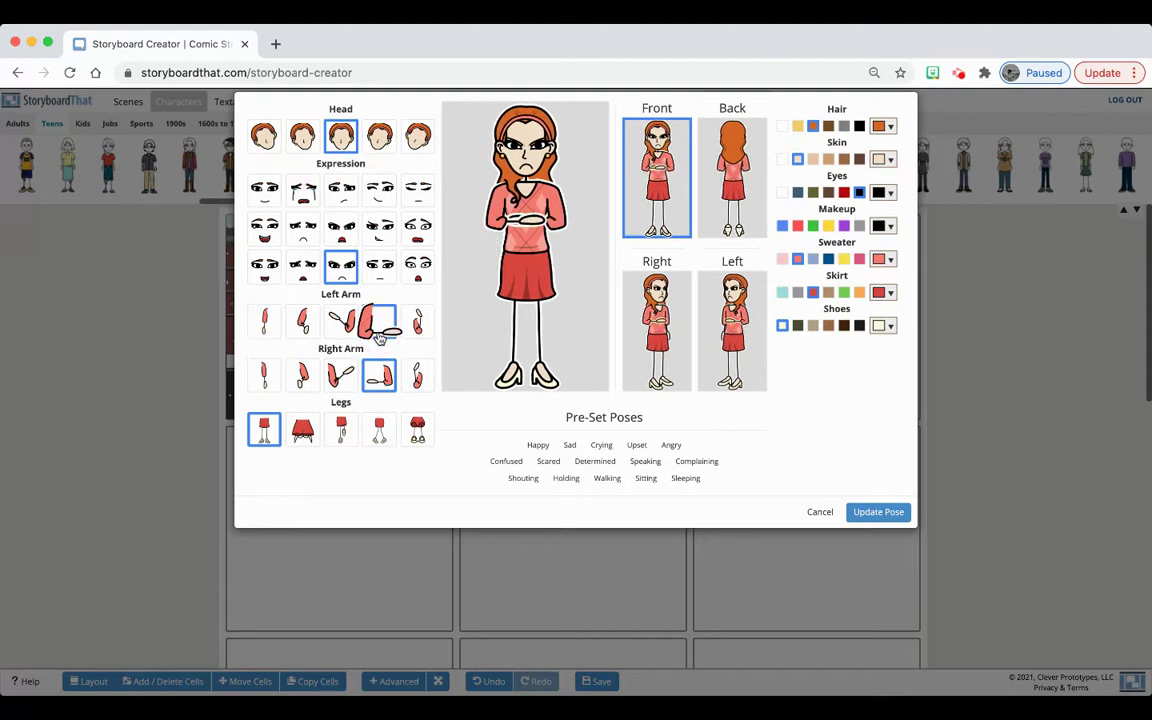
click(418, 432)
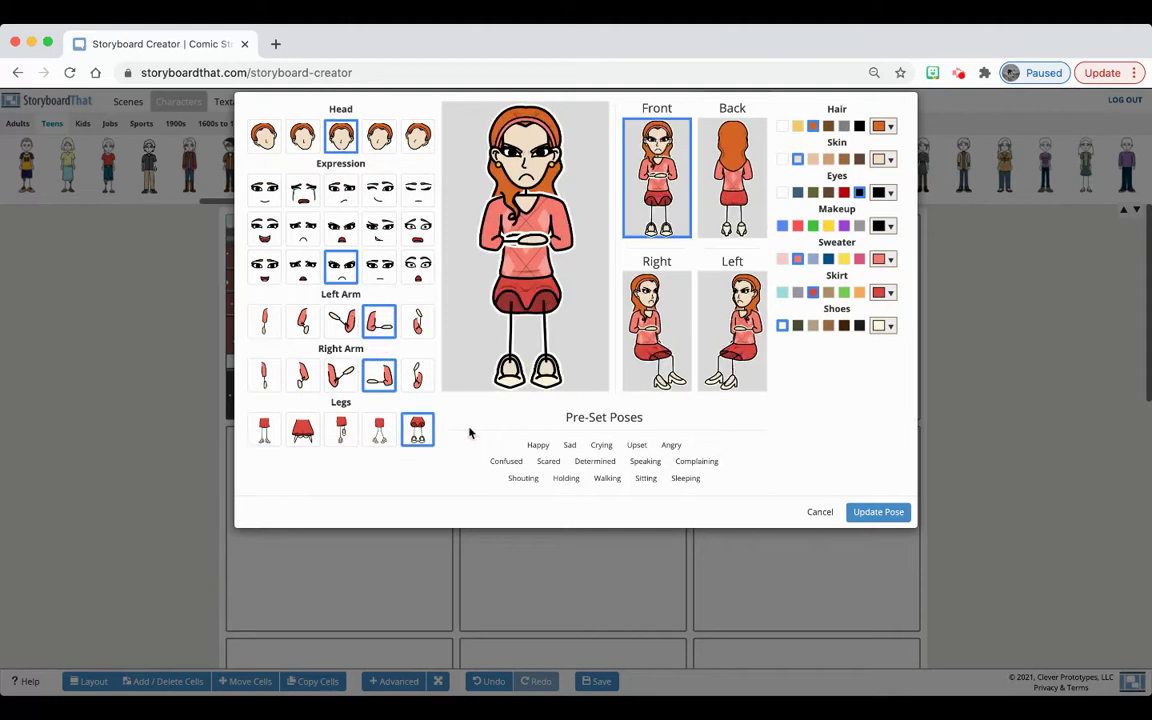
click(878, 511)
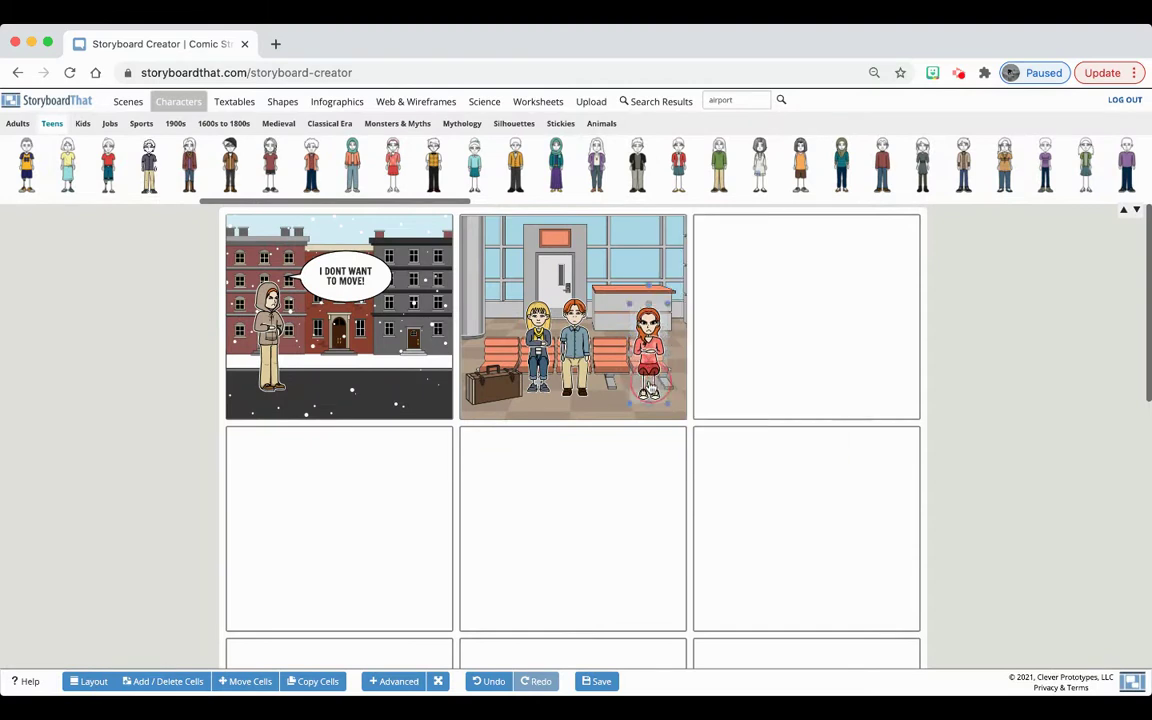
Line up the seated teen girl on the airport bench, level with the other two seated characters
click(603, 406)
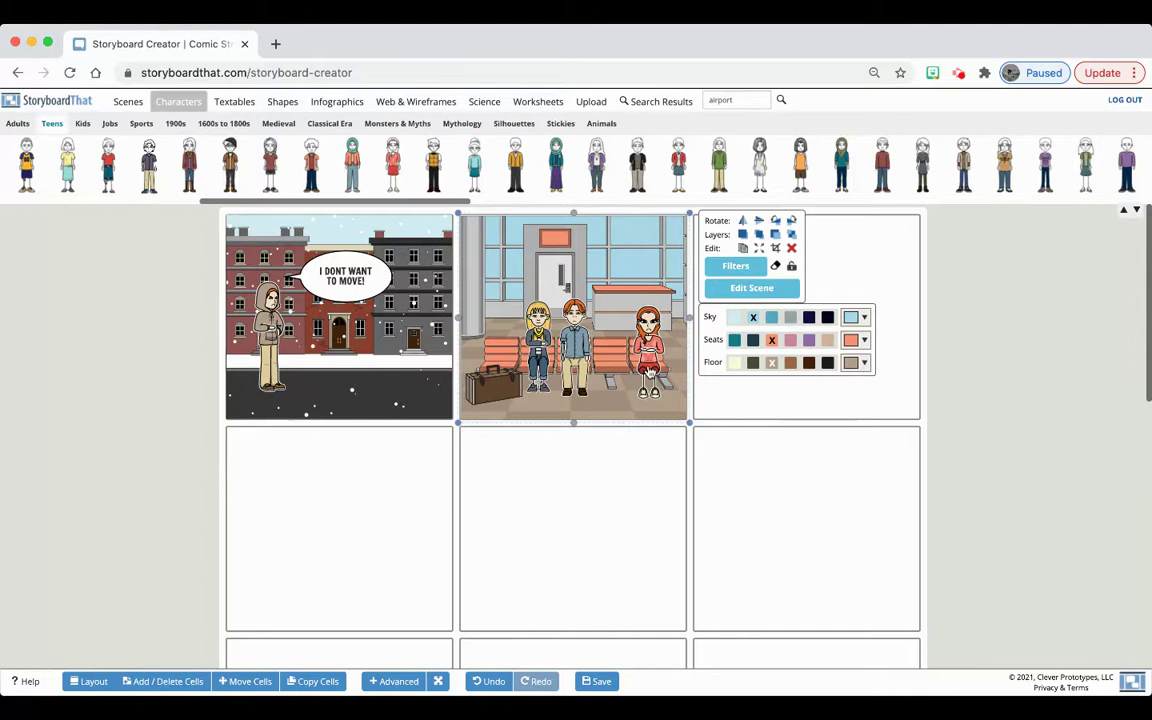
click(648, 345)
click(541, 374)
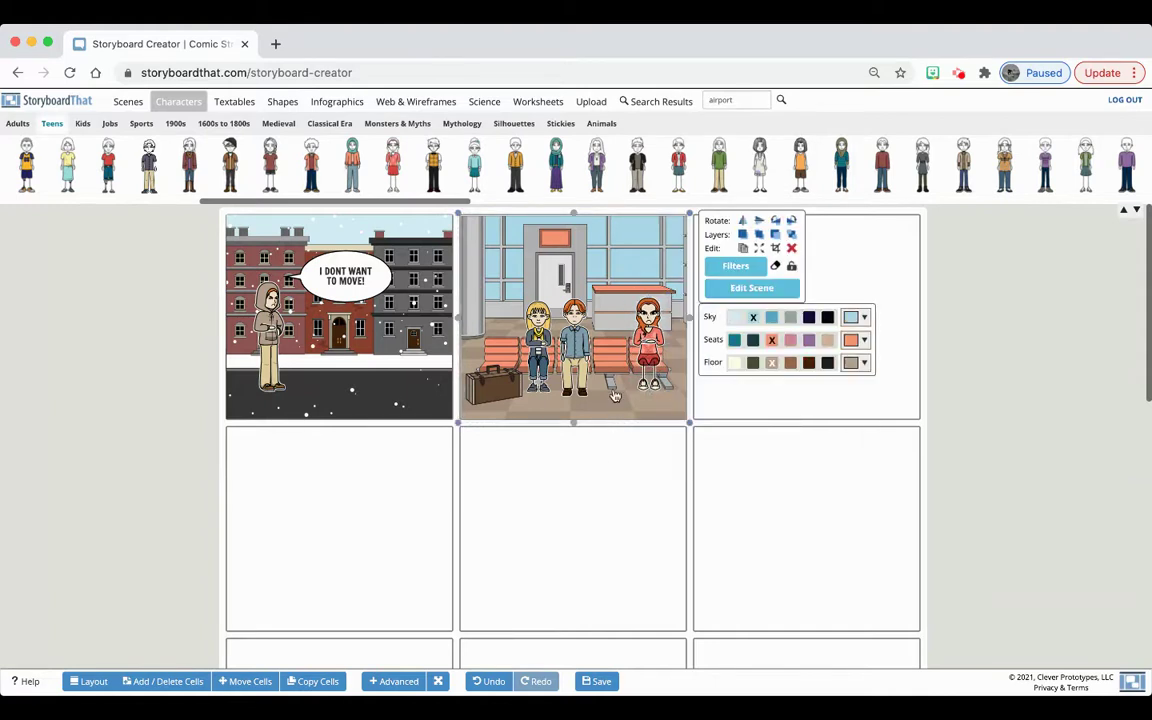
click(735, 409)
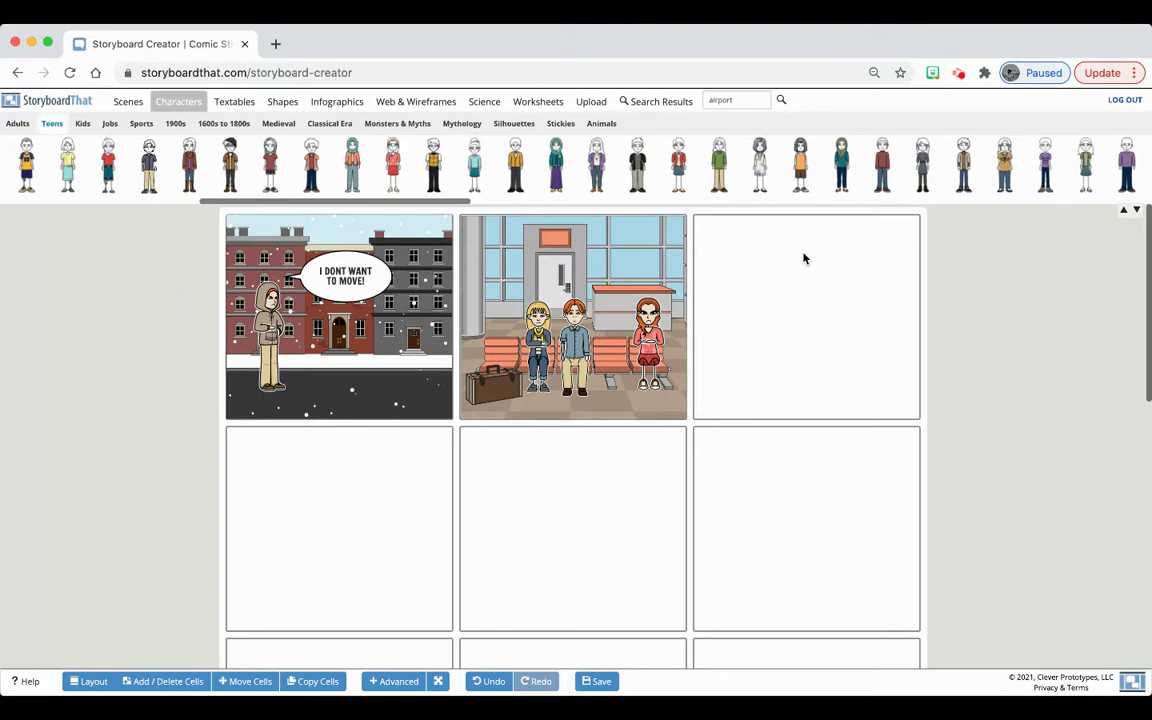
Look over the remaining storyboard cells below the two finished scenes
scroll(777, 273, down, 3)
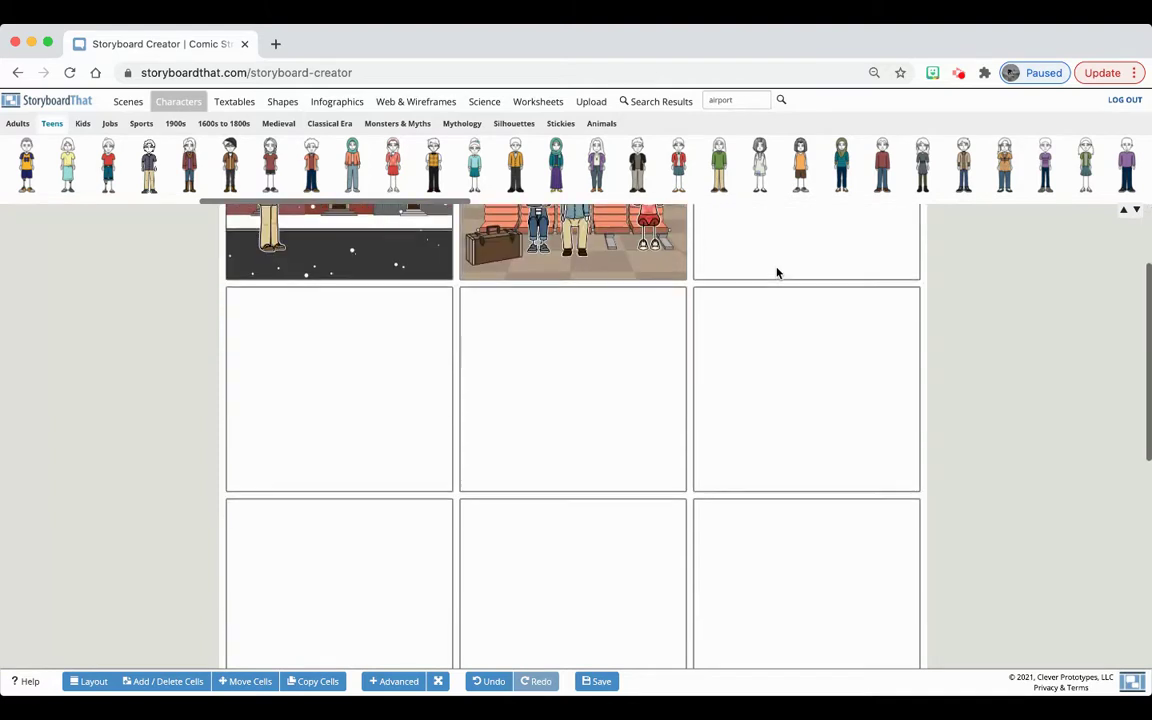
scroll(390, 364, down, 1)
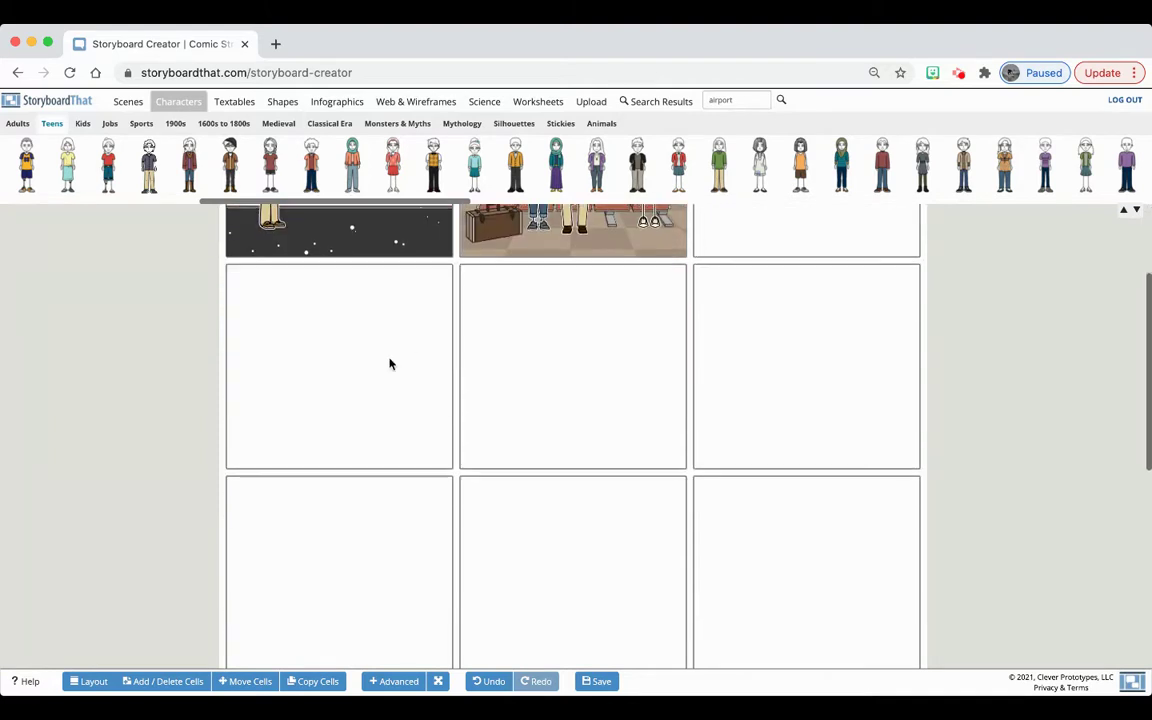
scroll(362, 352, down, 1)
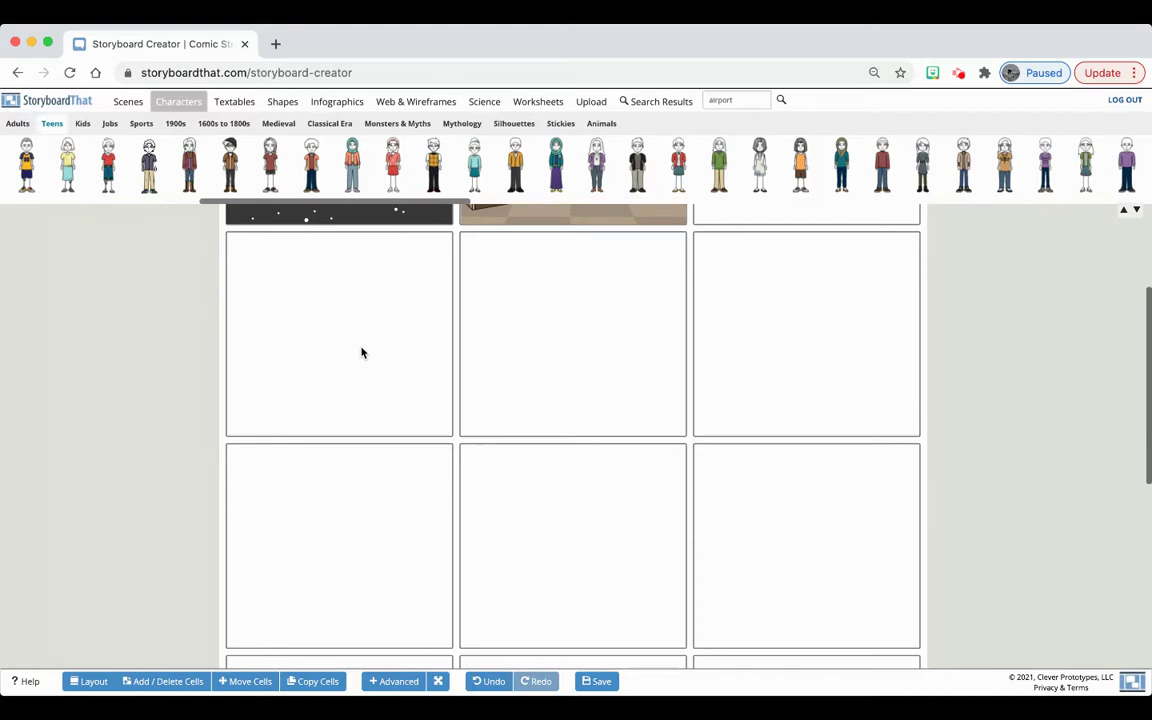
scroll(572, 300, down, 1)
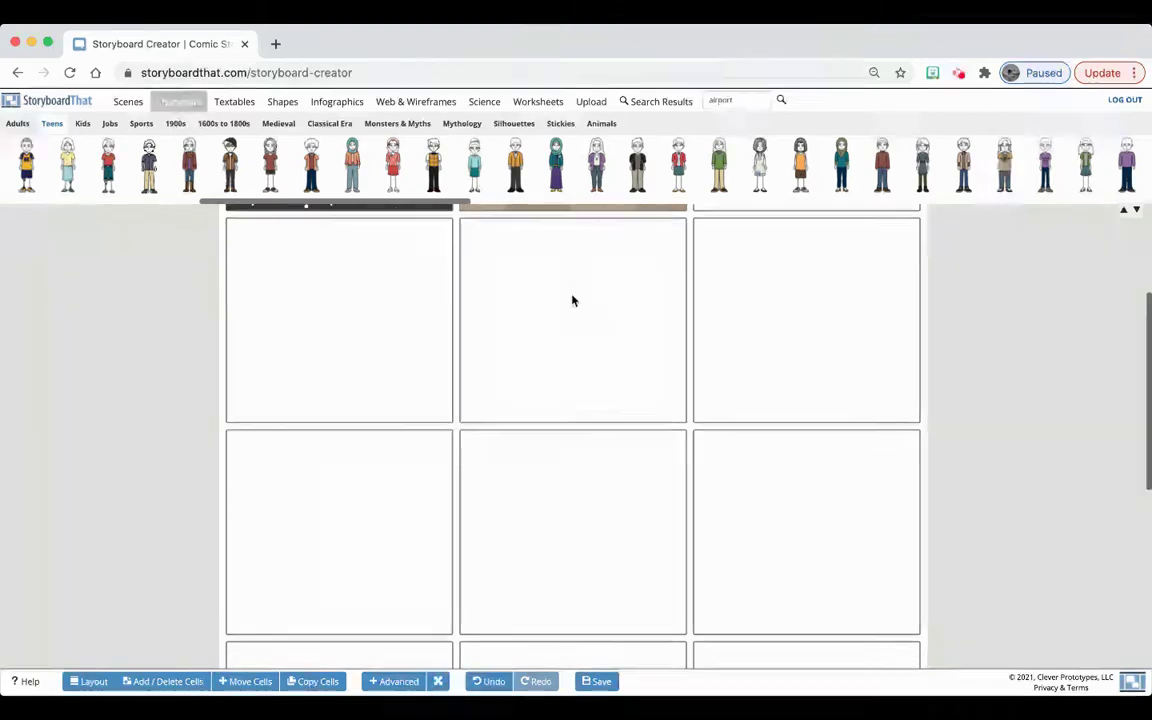
scroll(463, 311, down, 5)
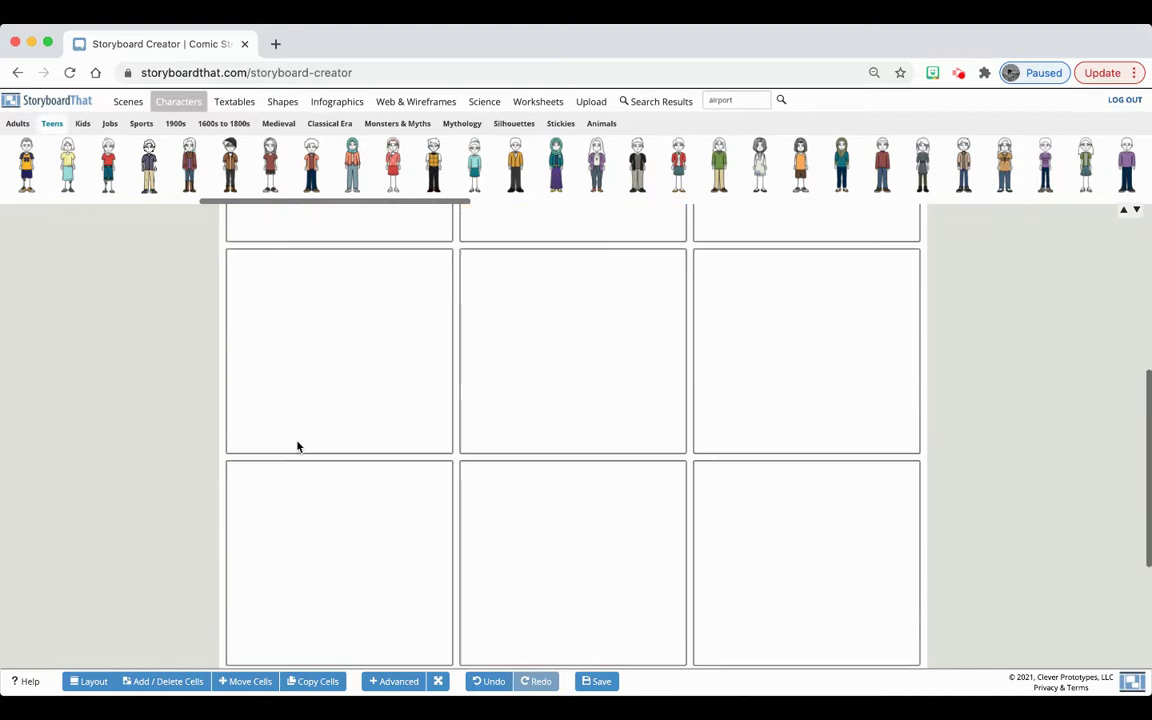
scroll(818, 324, down, 2)
scroll(483, 465, up, 10)
scroll(776, 375, down, 3)
scroll(776, 375, up, 5)
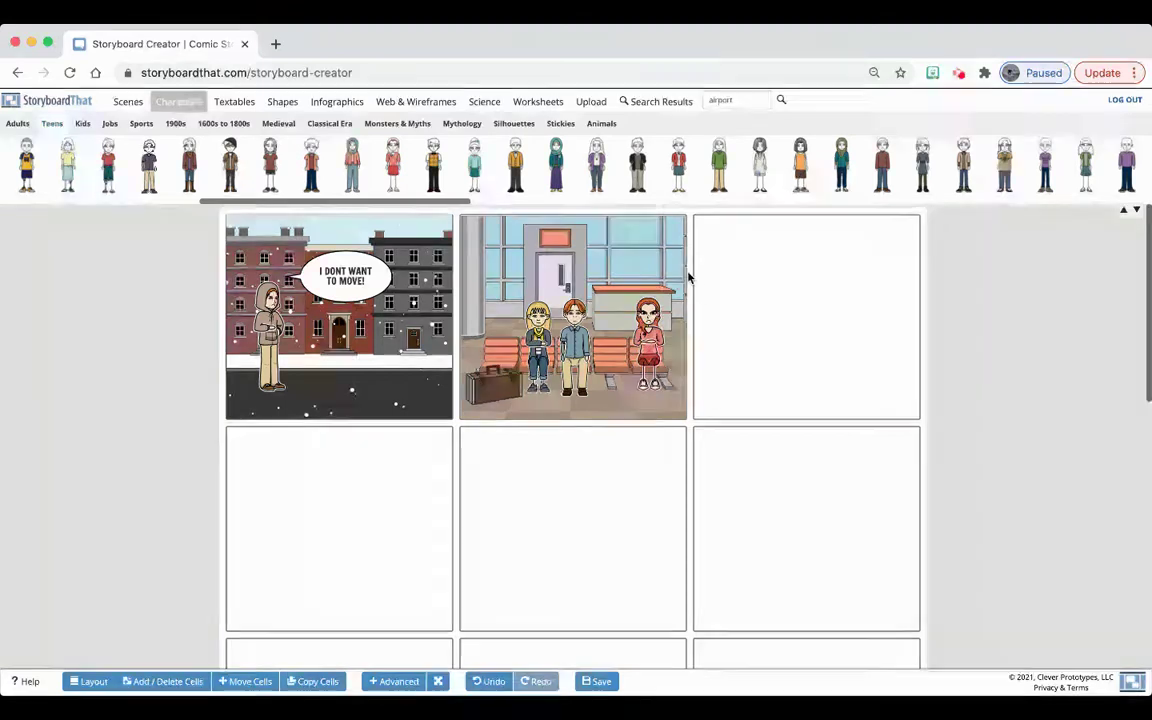
Save the storyboard without an assignment, title or description
click(598, 683)
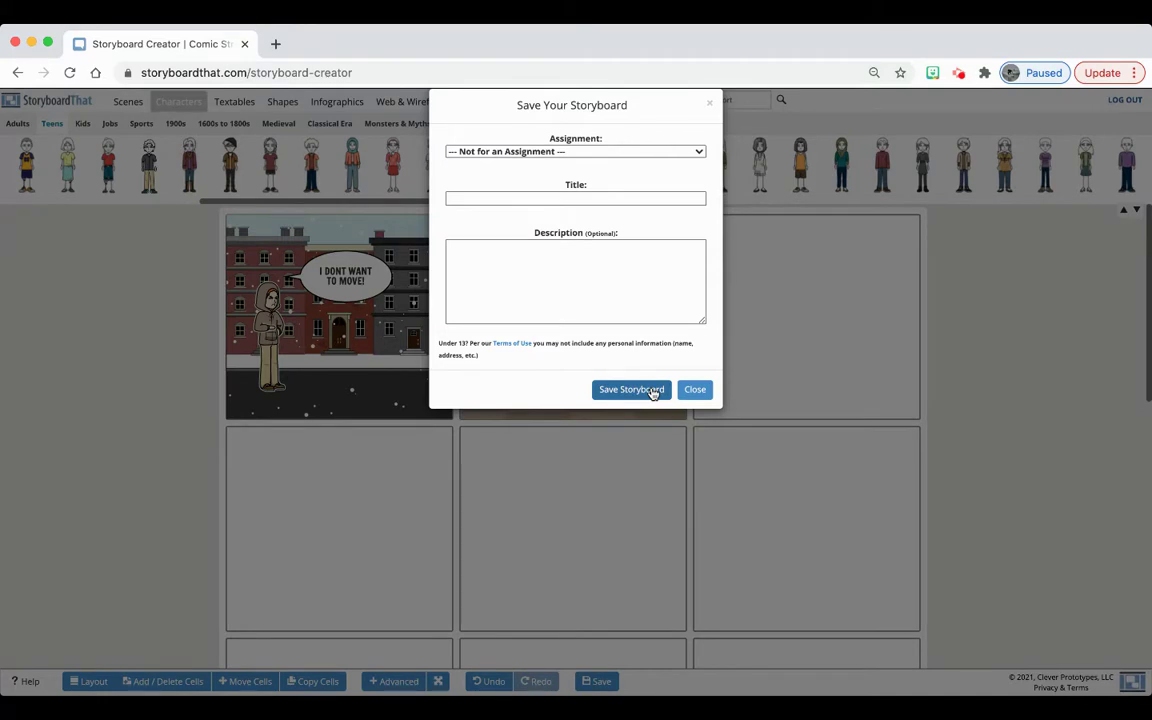
click(651, 390)
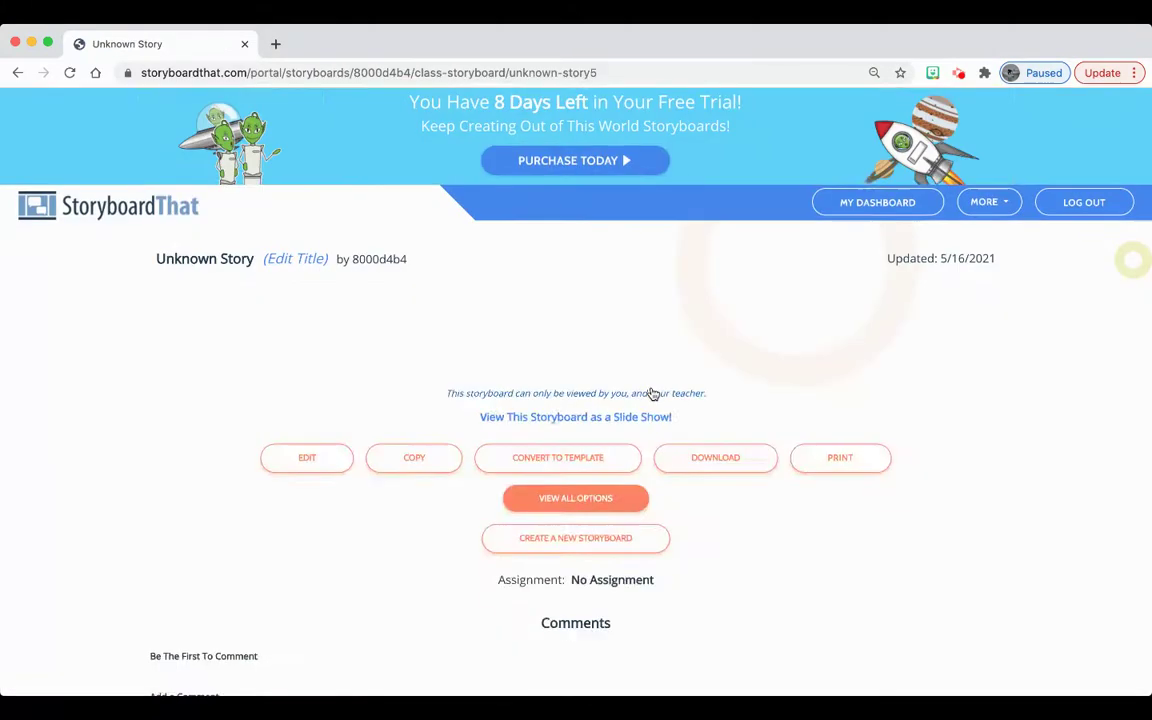
Download the saved storyboard as a PDF
scroll(432, 285, down, 5)
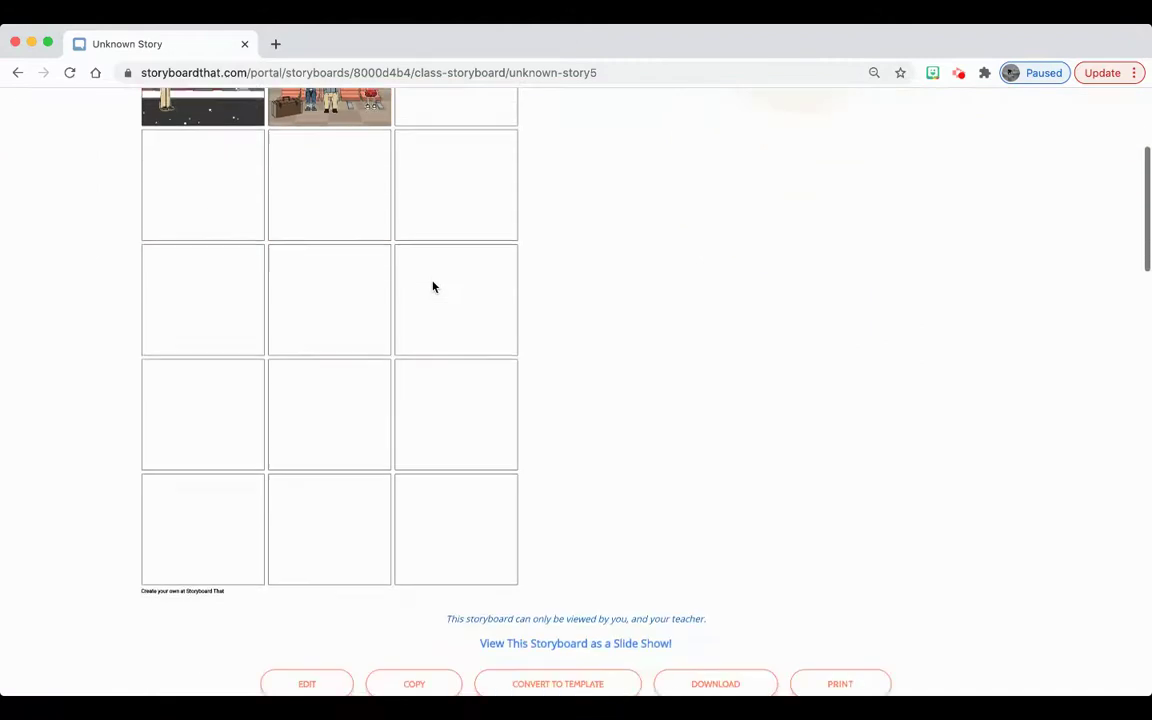
scroll(461, 375, down, 2)
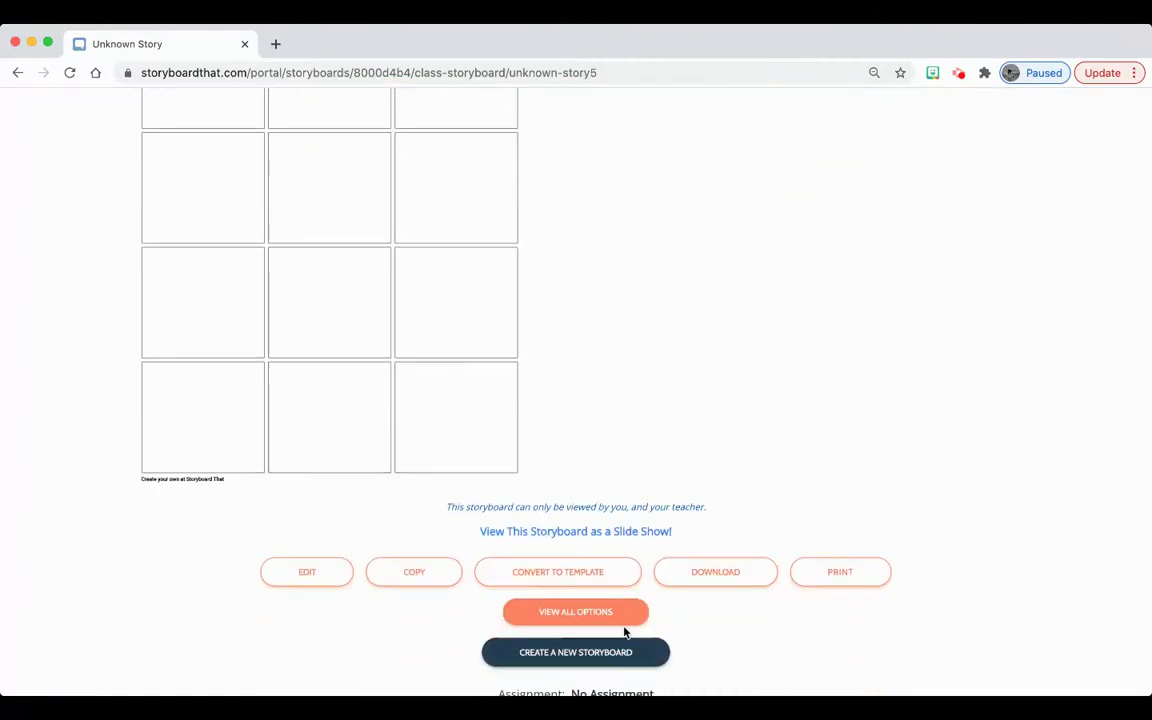
scroll(559, 417, up, 1)
scroll(558, 414, down, 2)
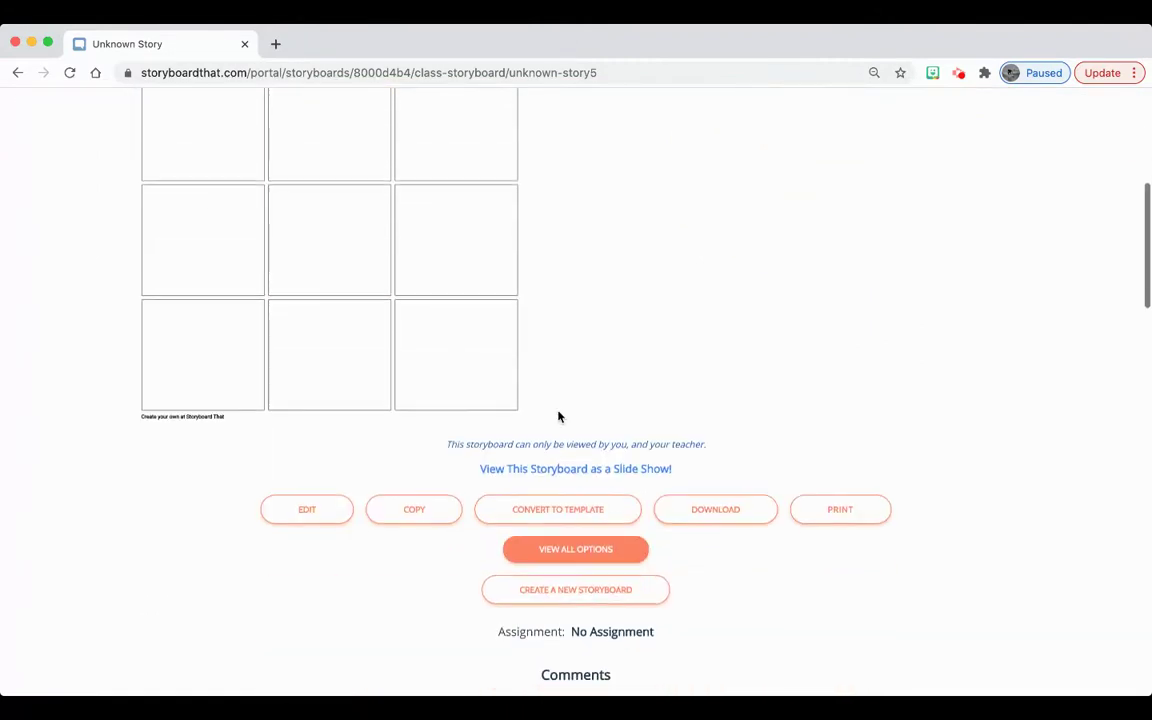
click(689, 510)
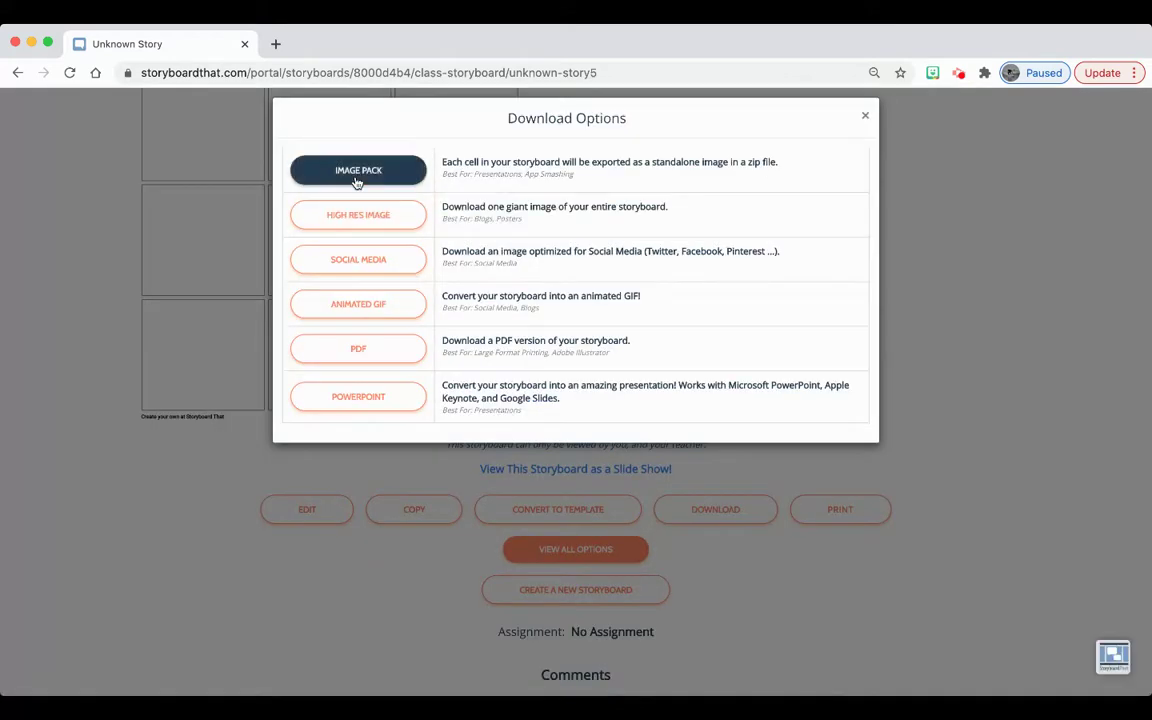
click(392, 350)
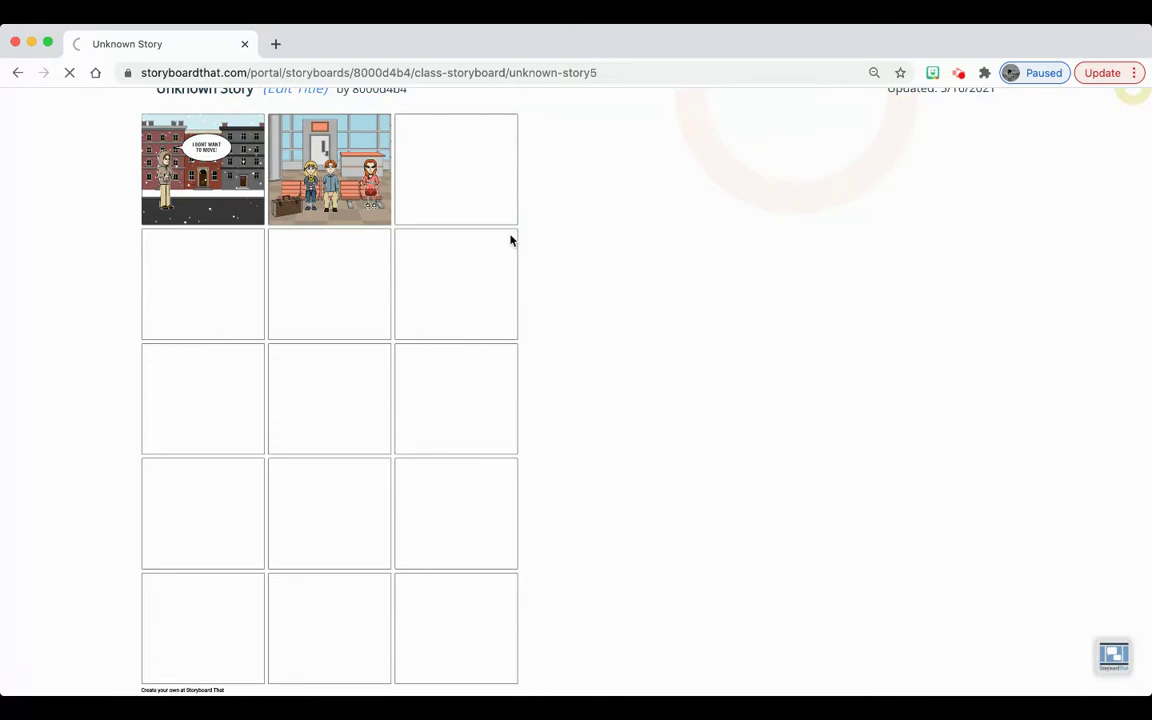
scroll(510, 240, down, 3)
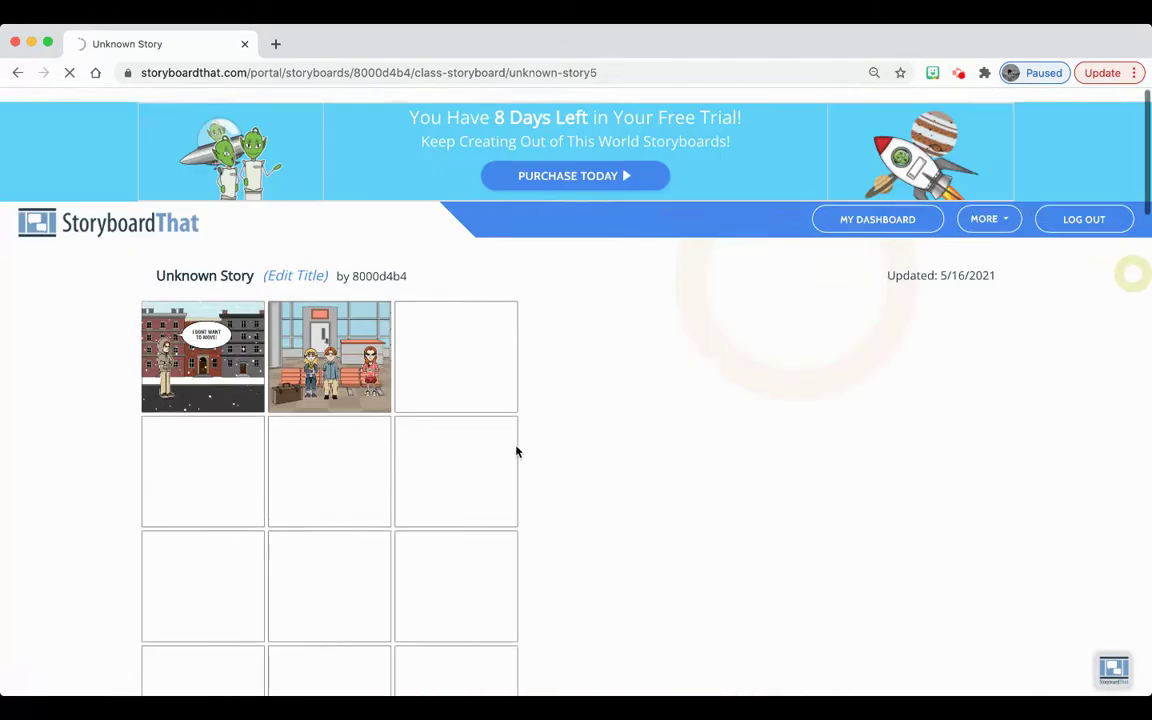
scroll(363, 378, down, 10)
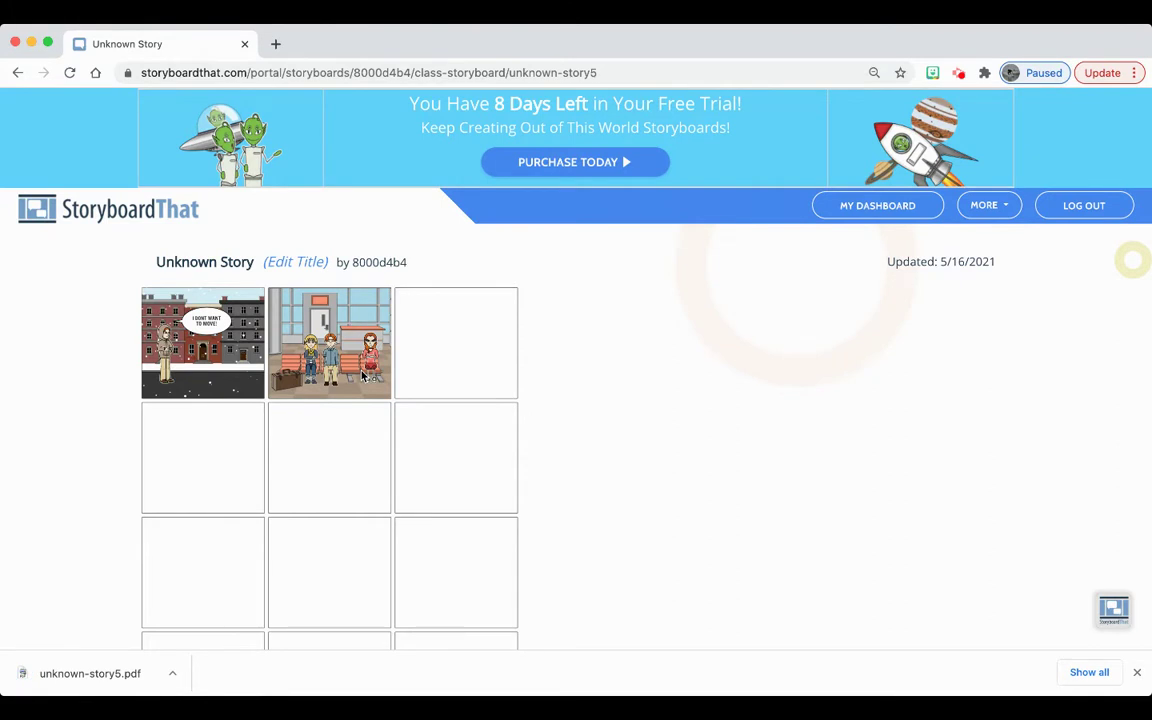
scroll(362, 376, down, 3)
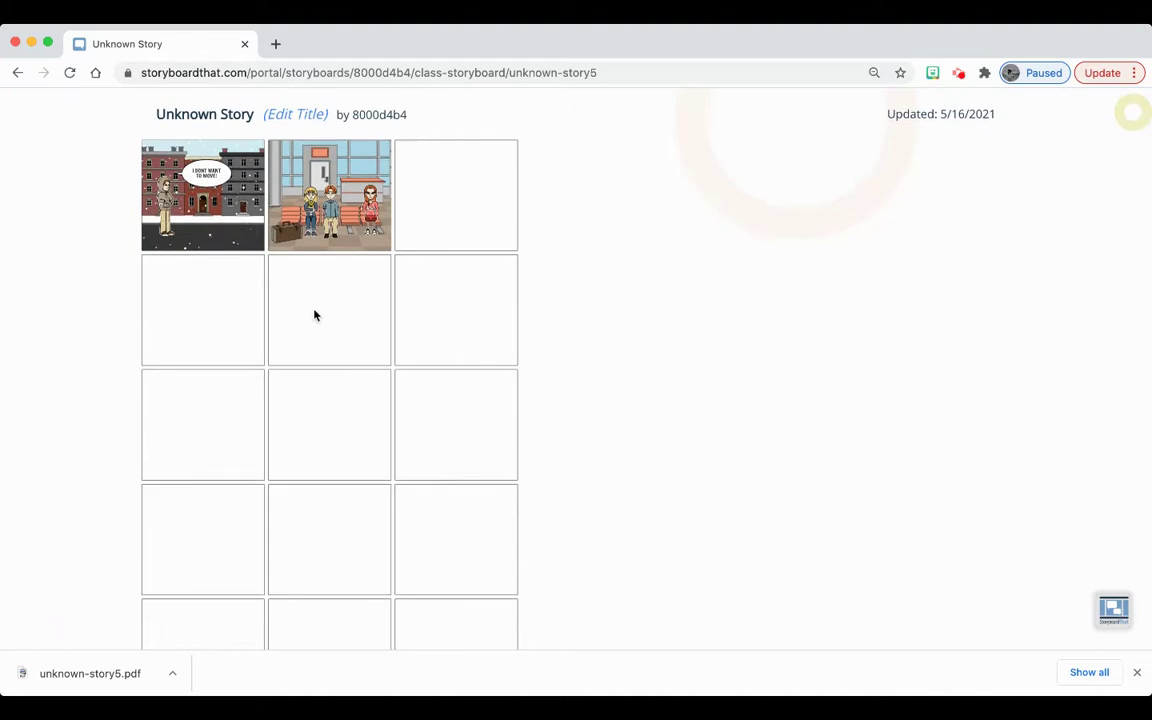
scroll(429, 427, down, 1)
scroll(429, 429, down, 1)
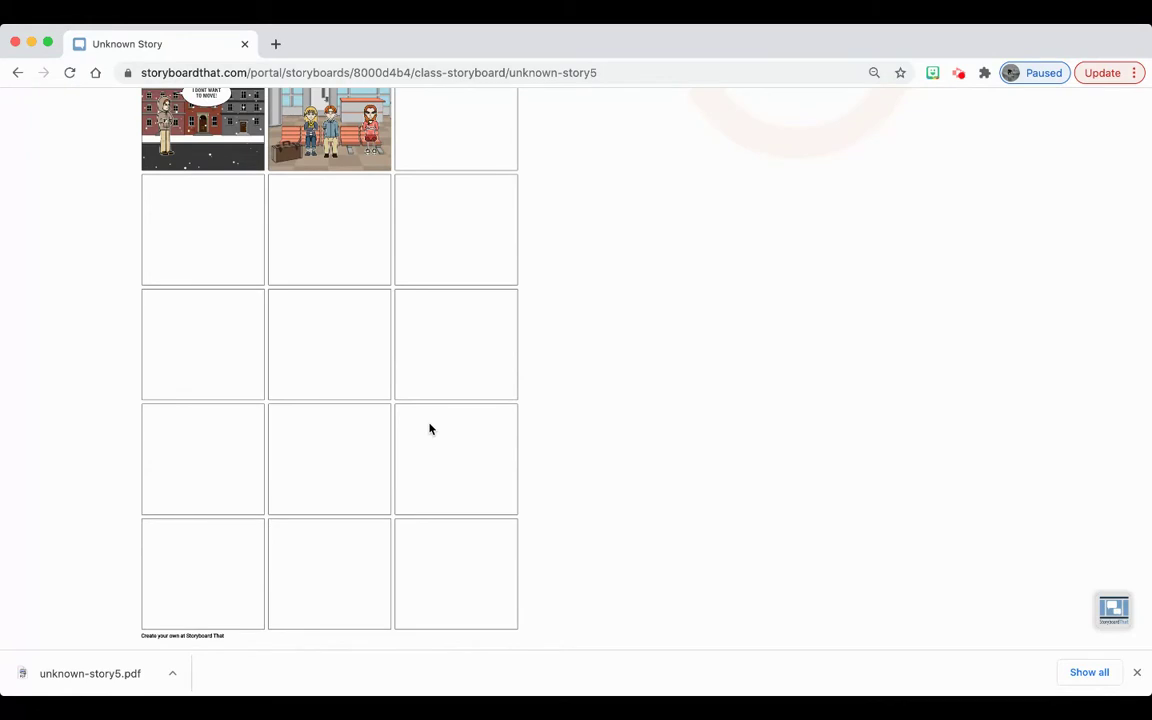
scroll(429, 429, up, 5)
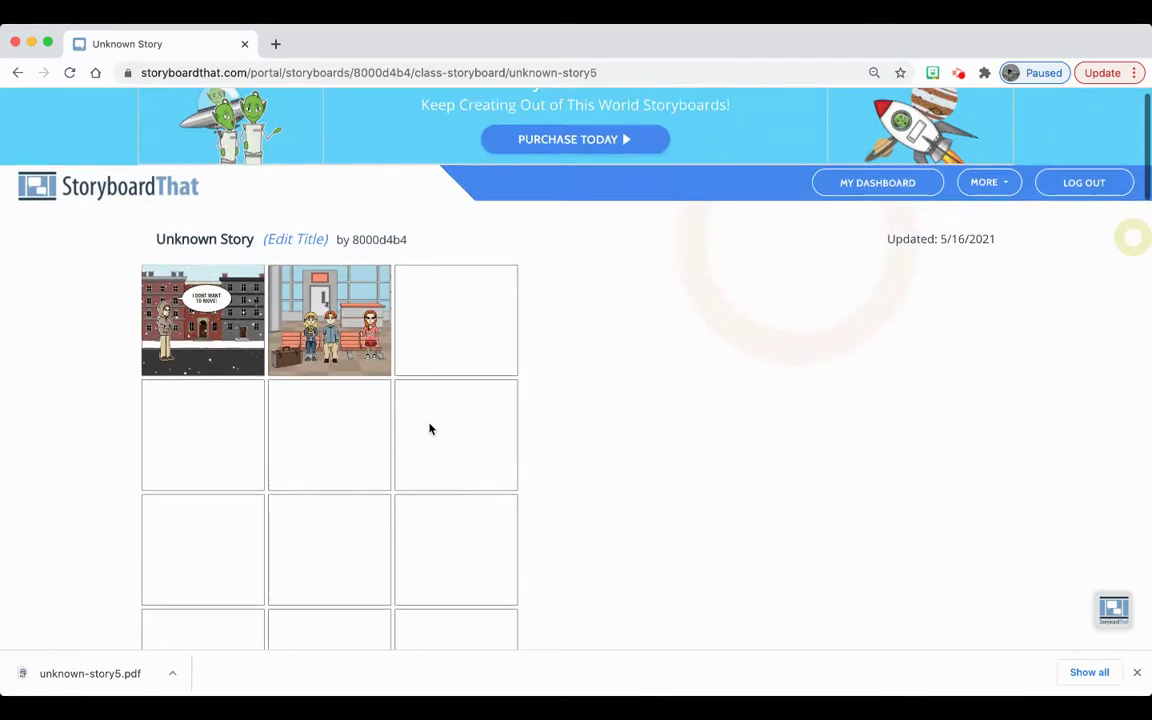